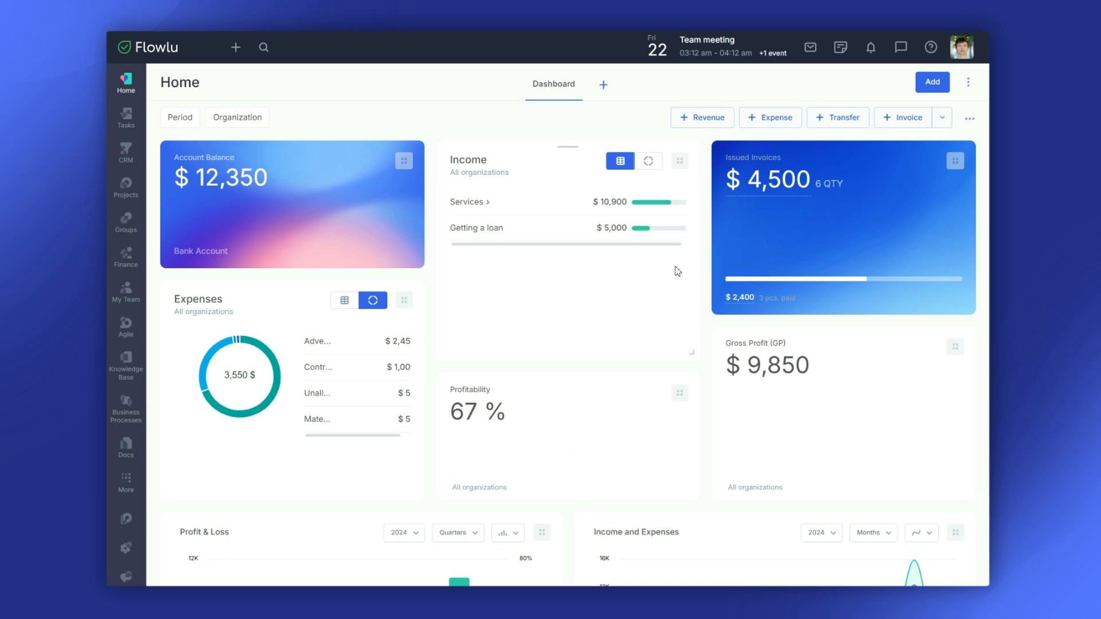
# - Go to Portal Settings and open the CRM reference lists
pyautogui.click(962, 47)
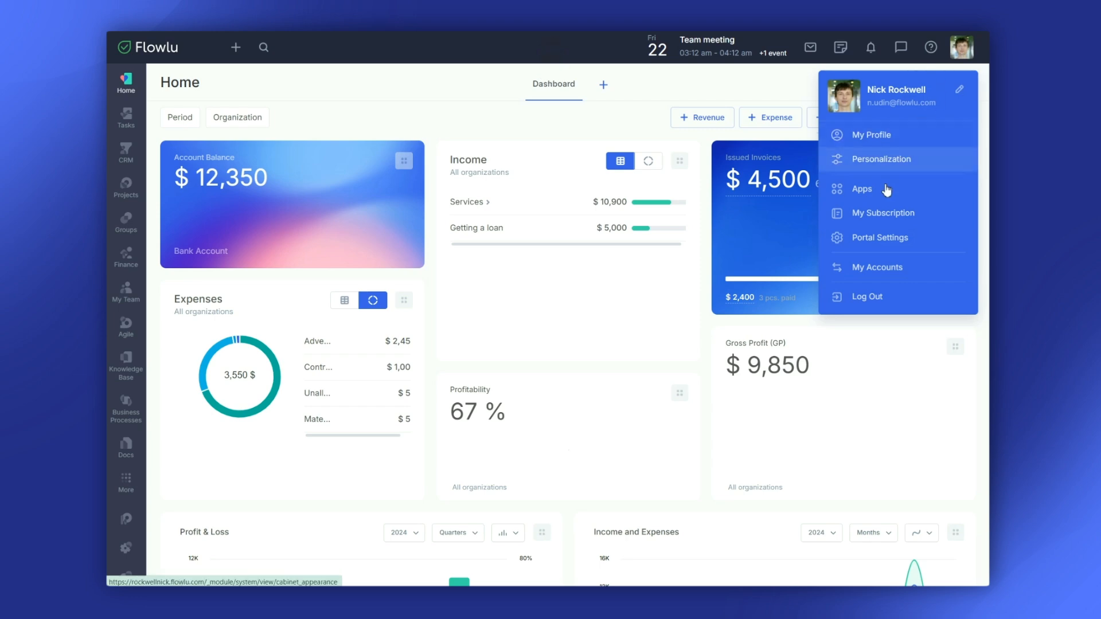
pyautogui.click(872, 231)
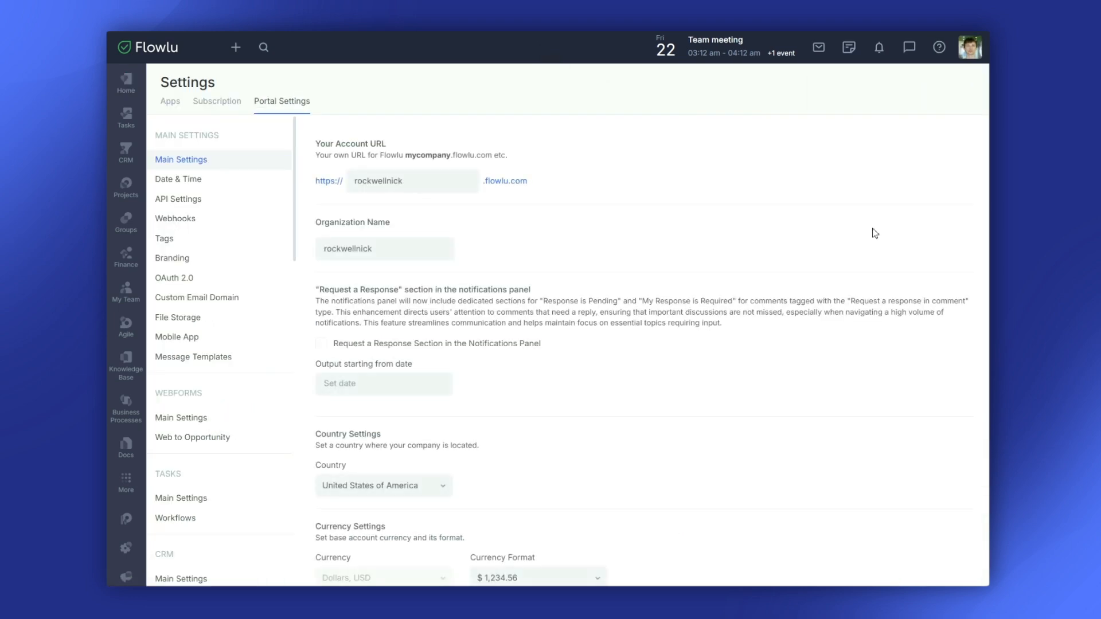
pyautogui.scroll(-4, 239, 371)
pyautogui.scroll(-1, 240, 374)
pyautogui.click(207, 344)
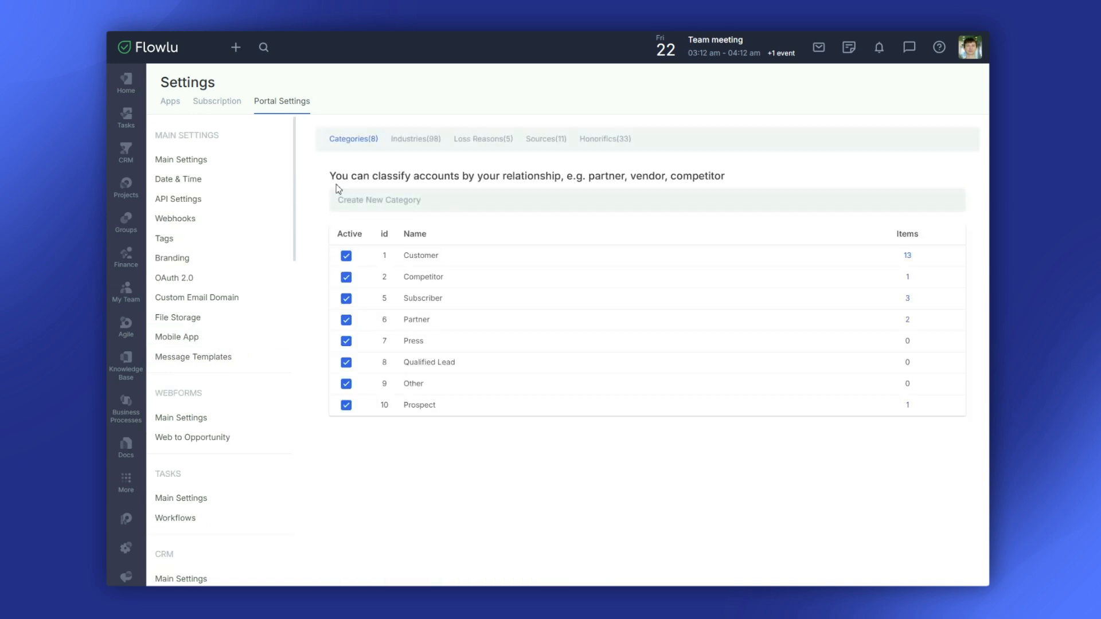
# - View the Industries and Honorifics lists, then open the Custom Fields main settings
pyautogui.click(414, 142)
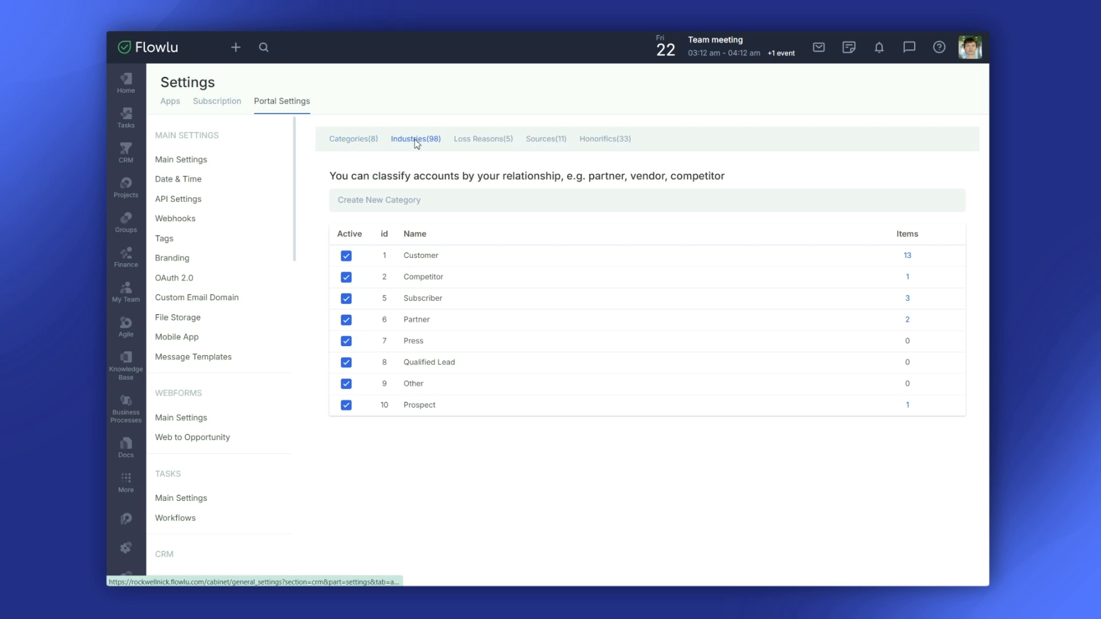
pyautogui.click(599, 142)
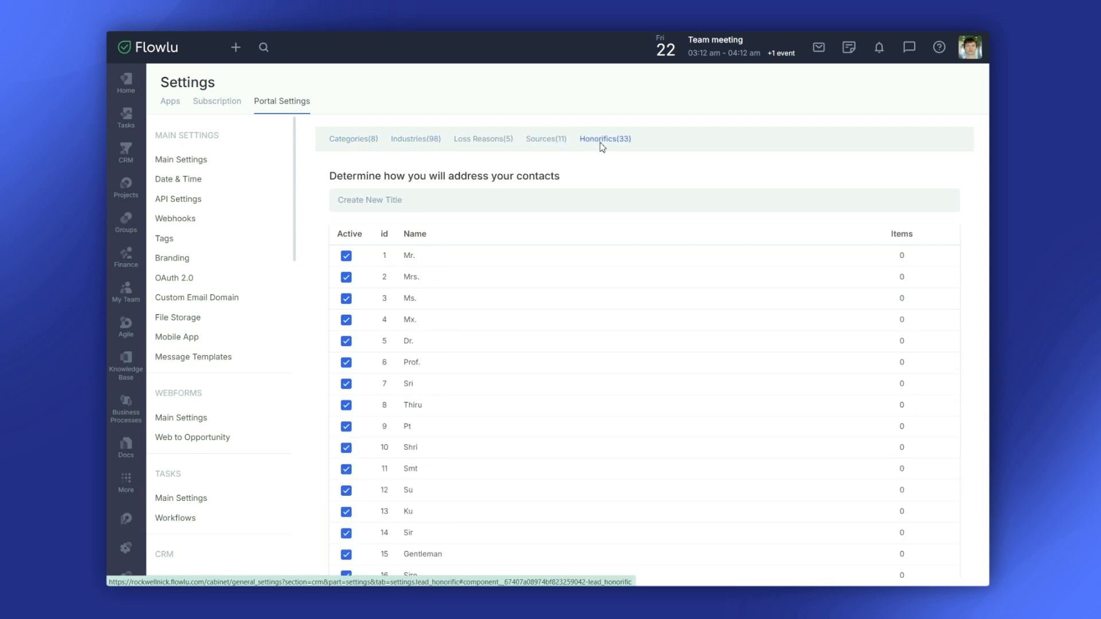
pyautogui.scroll(-3, 239, 356)
pyautogui.scroll(-8, 239, 356)
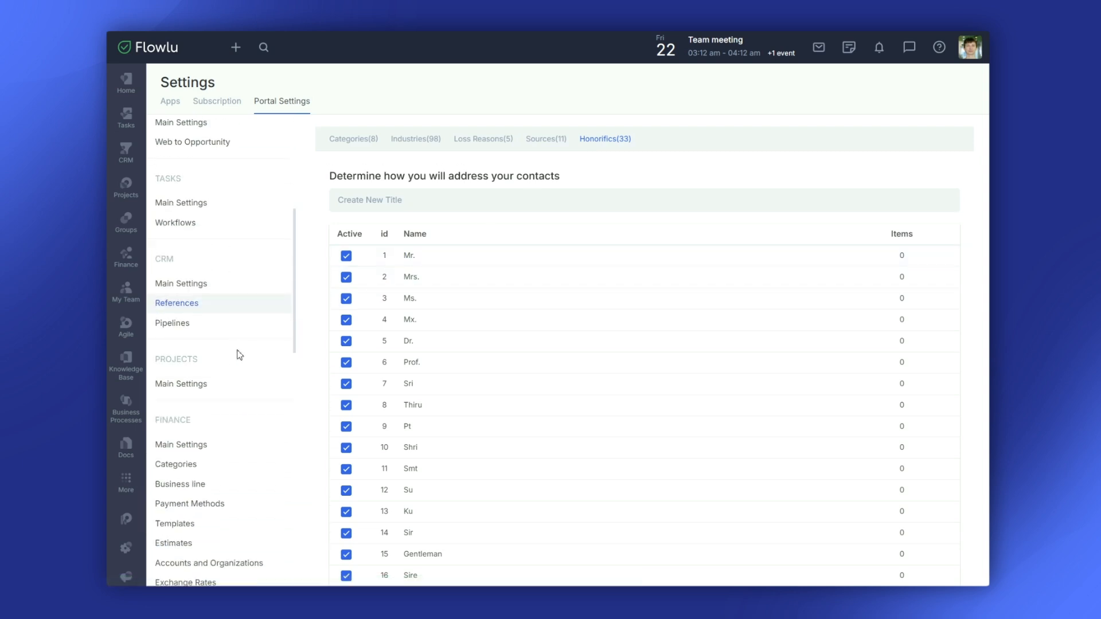
pyautogui.scroll(-2, 239, 355)
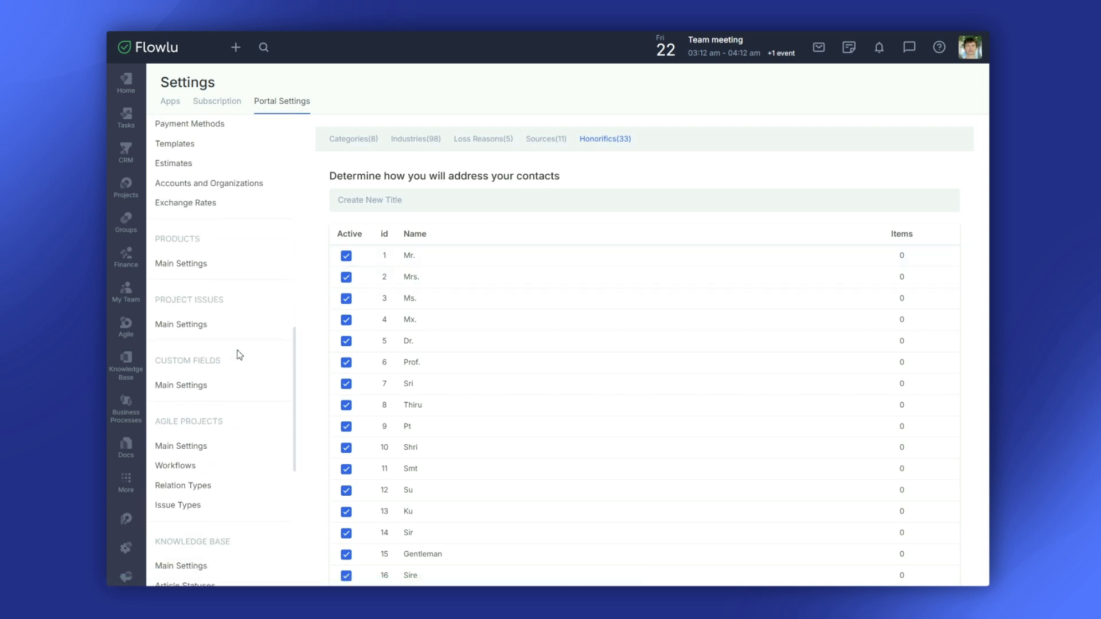
pyautogui.click(206, 388)
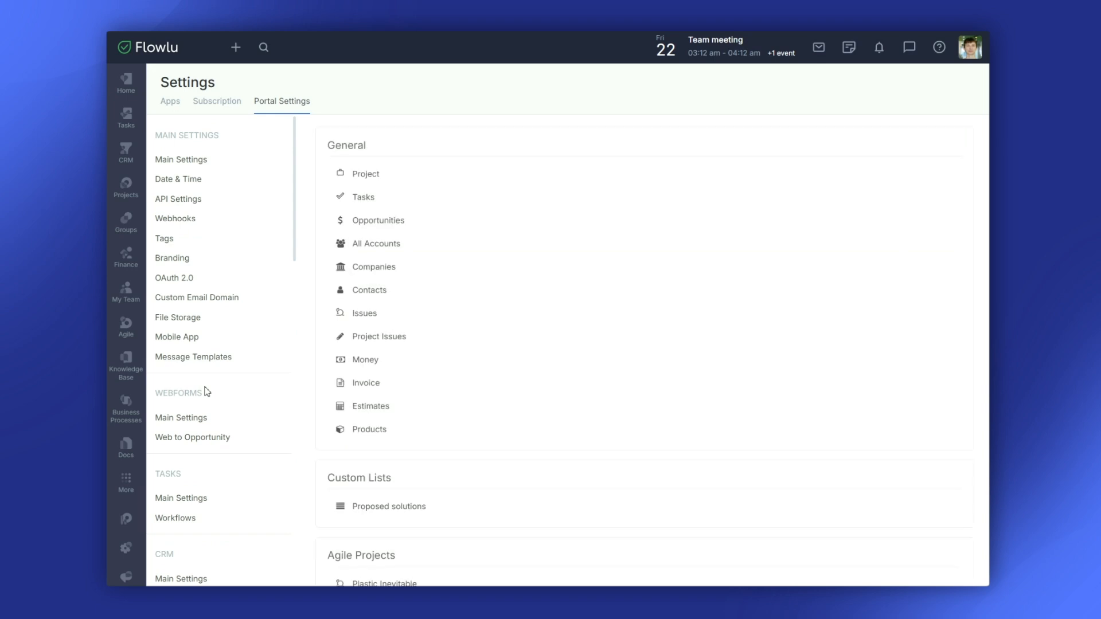
pyautogui.click(376, 247)
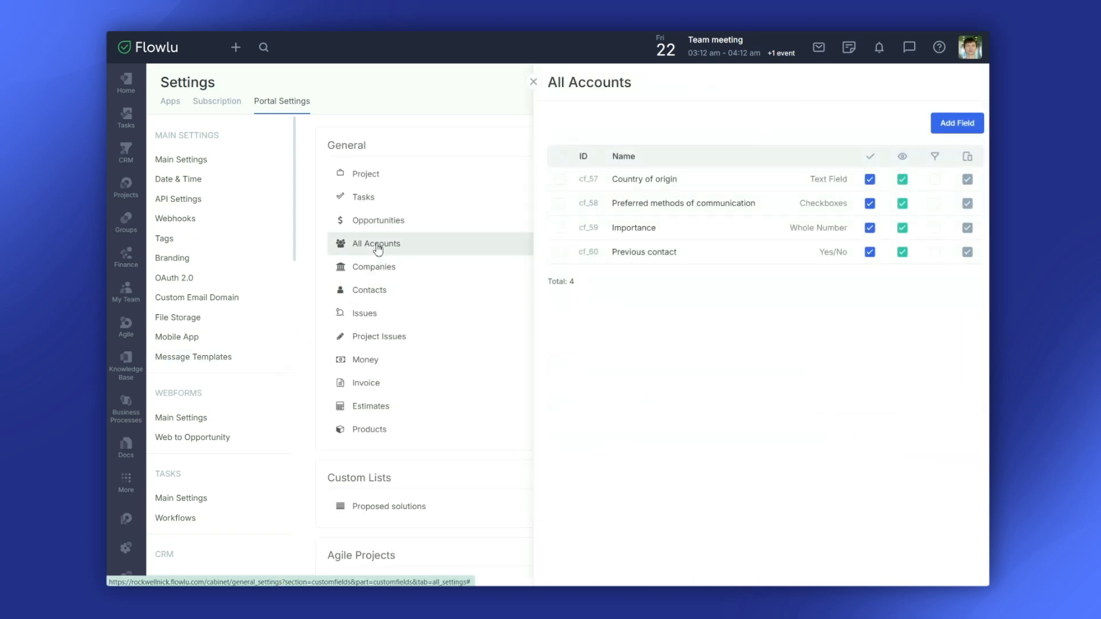
pyautogui.click(374, 271)
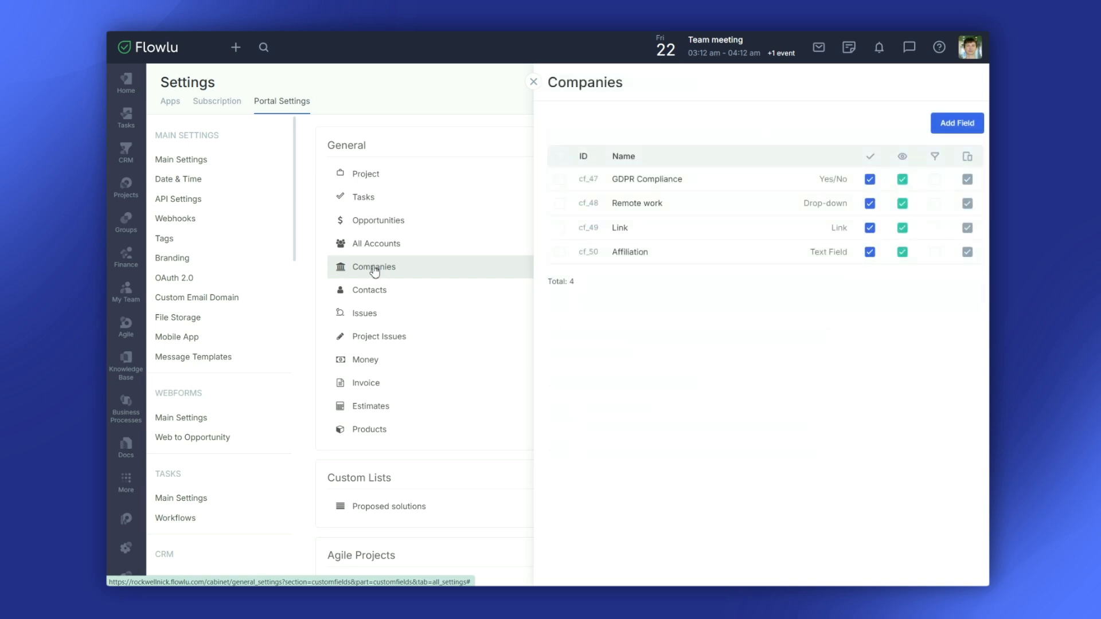
pyautogui.click(373, 292)
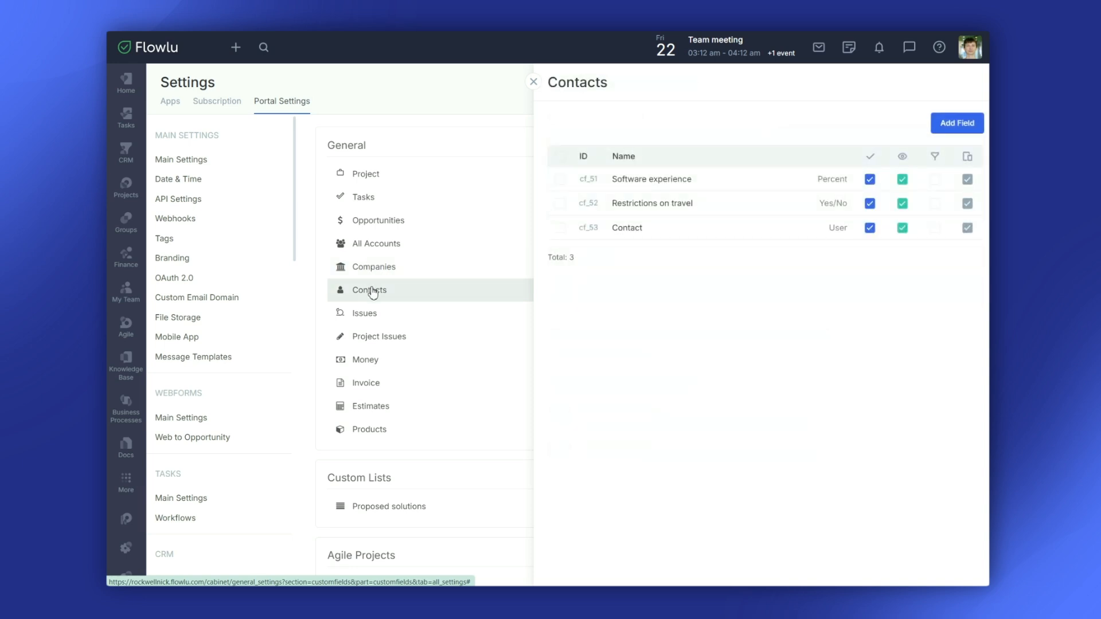
pyautogui.click(533, 82)
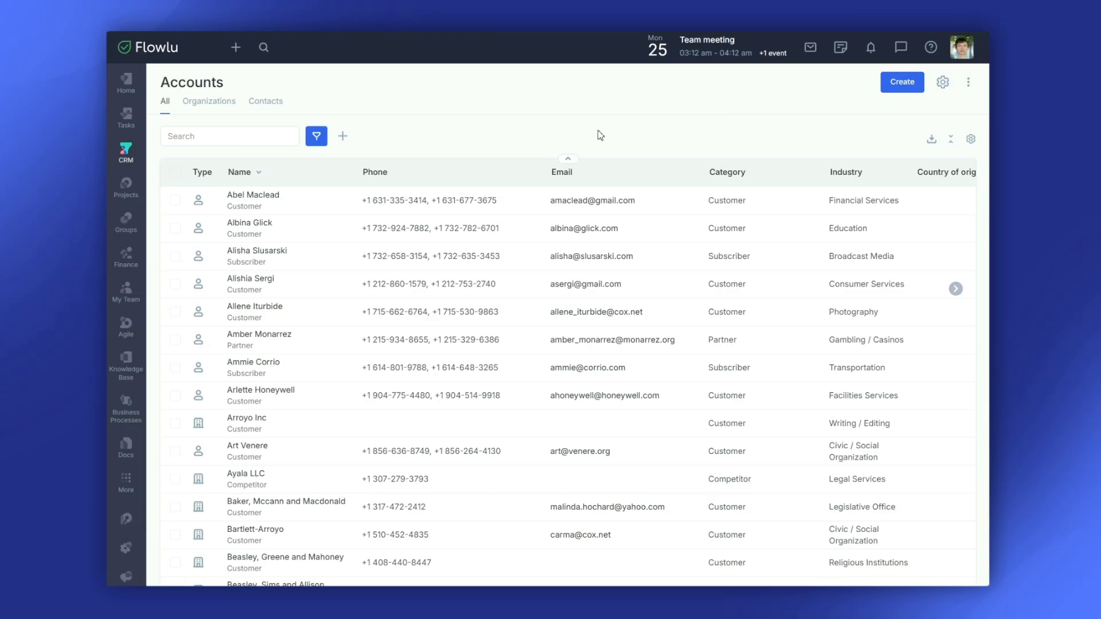
# - Create account SundayBest assigned to a teammate, with category Customer and industry Apparel
pyautogui.click(895, 86)
pyautogui.write('SundayBest')
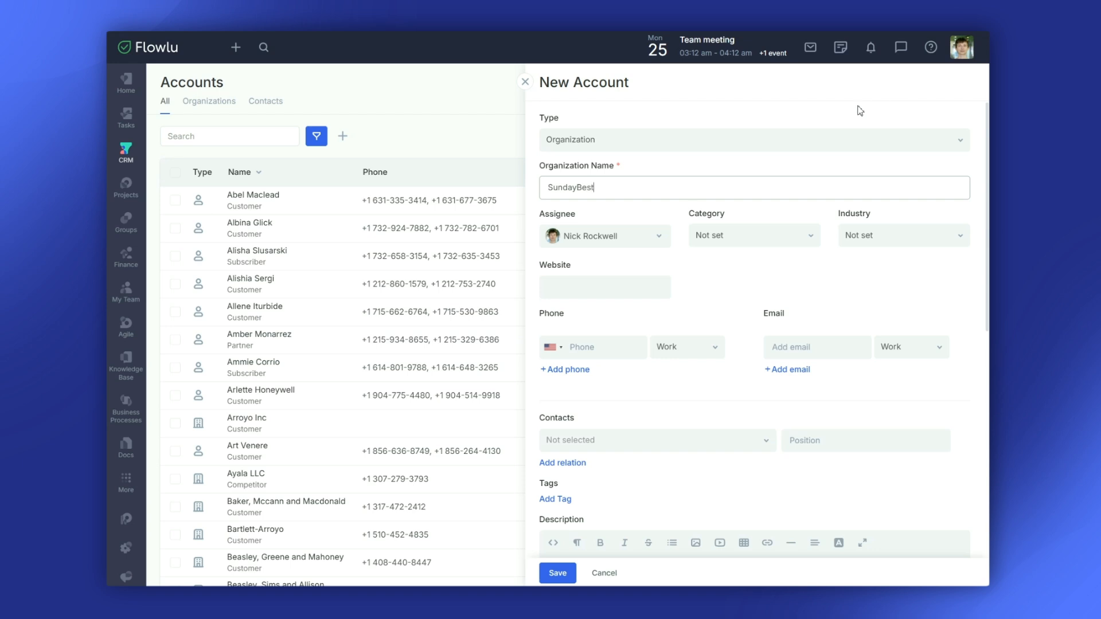
pyautogui.click(659, 235)
pyautogui.click(642, 279)
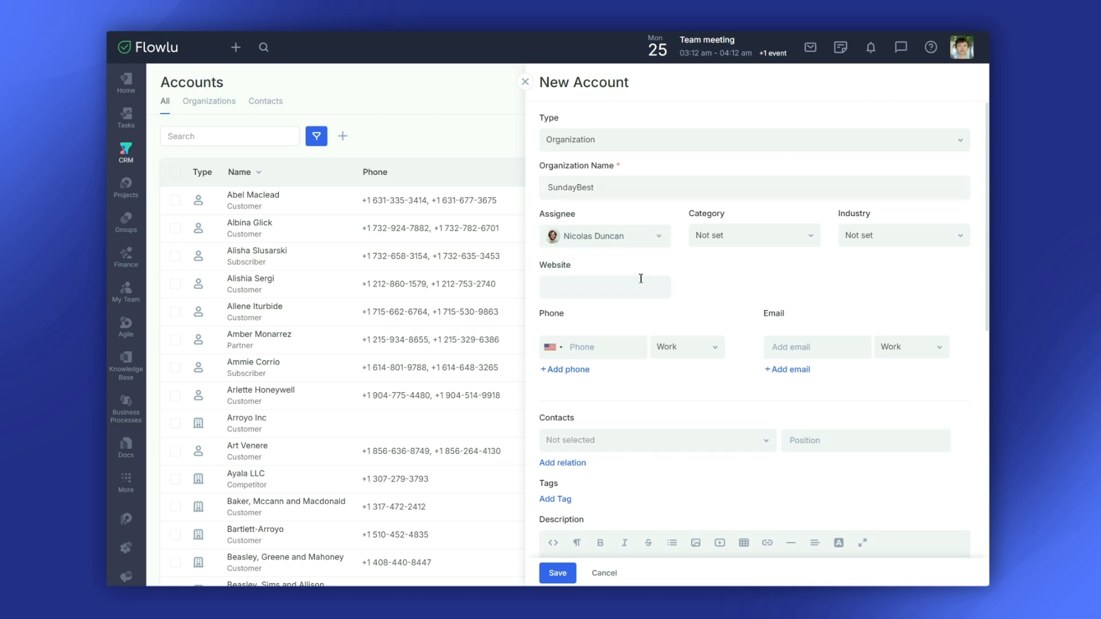
pyautogui.click(765, 244)
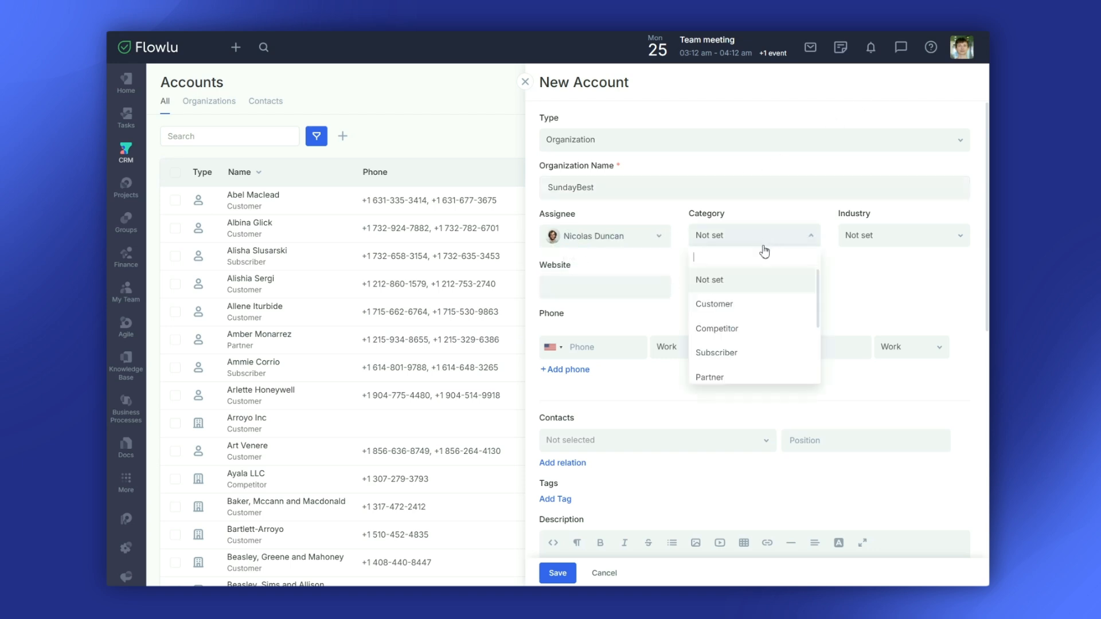
pyautogui.click(748, 301)
pyautogui.click(880, 238)
pyautogui.click(865, 326)
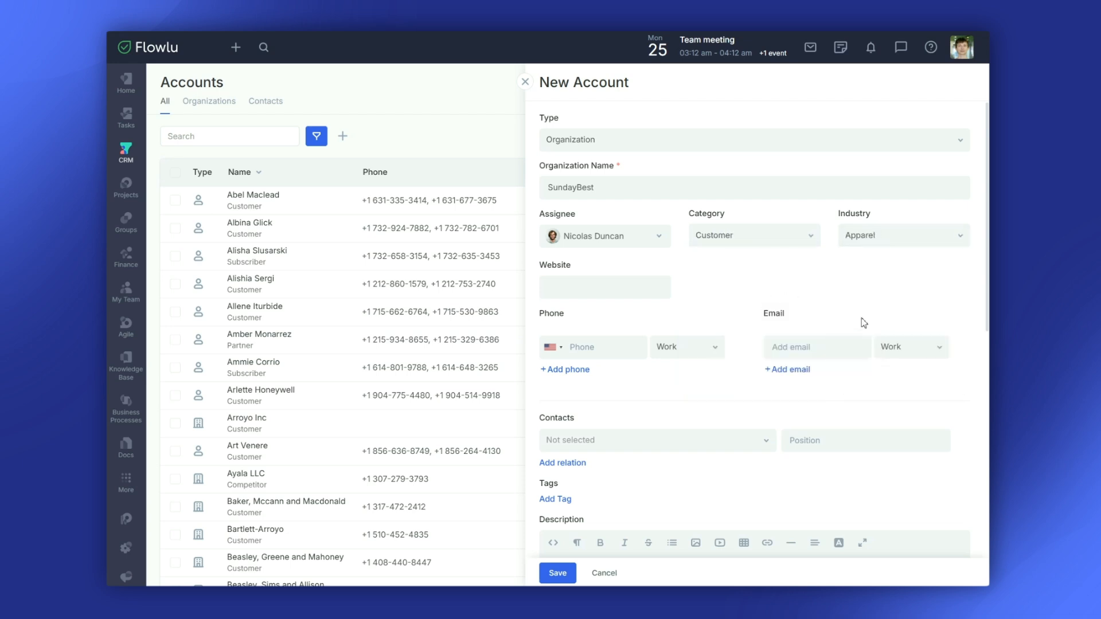
pyautogui.click(666, 290)
pyautogui.write('www.sundaybest.com')
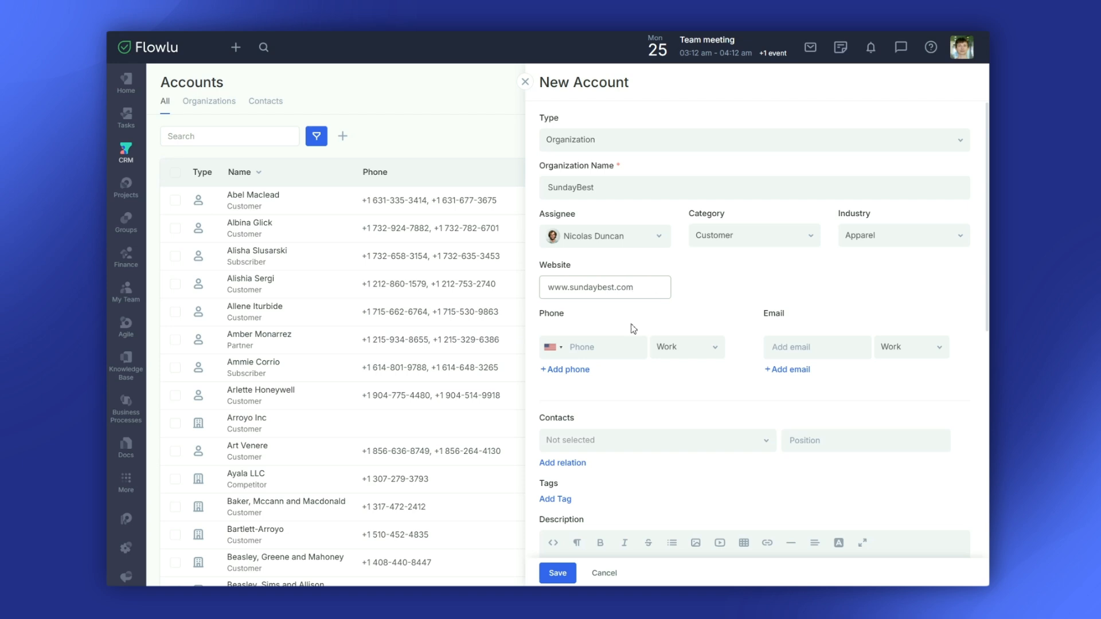
pyautogui.click(621, 352)
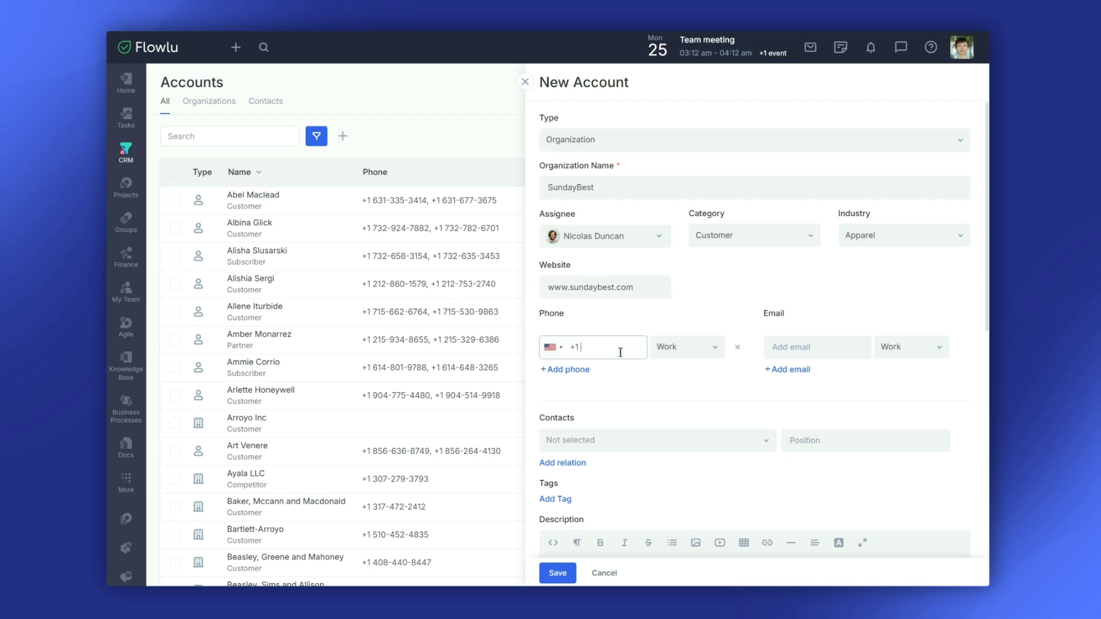
pyautogui.click(787, 359)
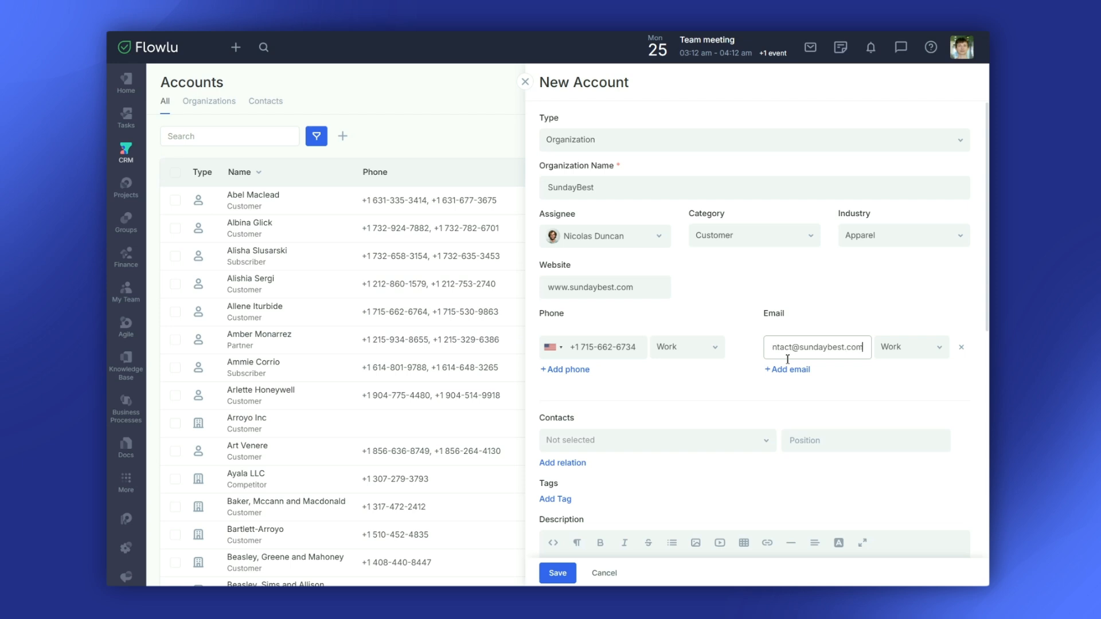
# - Link an existing contact to the account with position CEO
pyautogui.click(732, 439)
pyautogui.click(693, 406)
pyautogui.click(814, 443)
pyautogui.write('CEO')
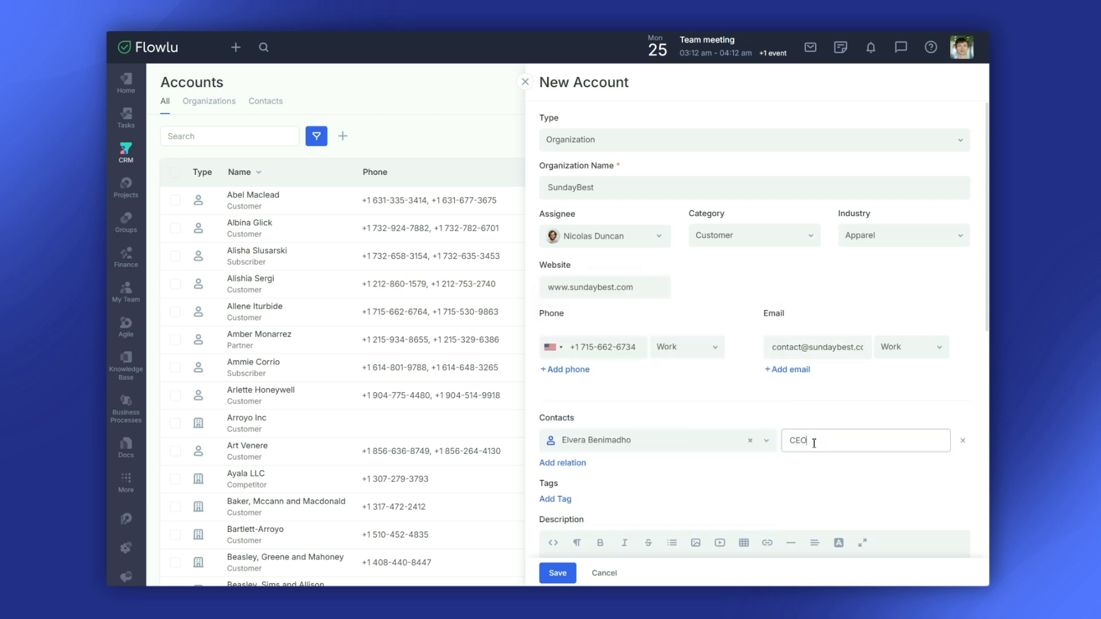
pyautogui.scroll(-3, 813, 443)
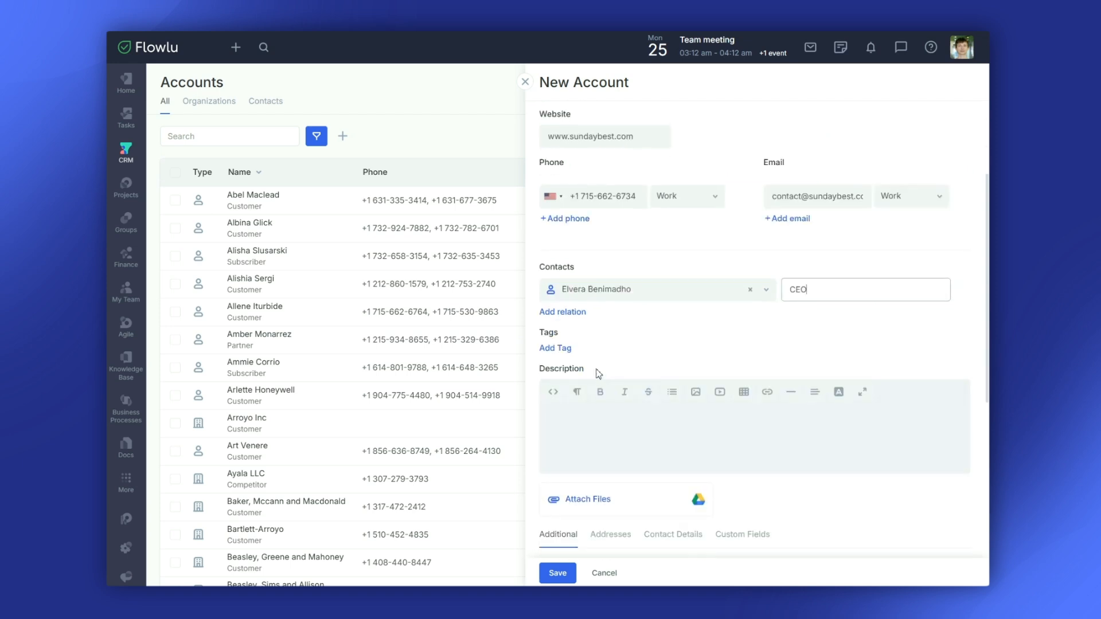
# - Tag the account 'consultation' and give it the description 'Clothing'
pyautogui.click(572, 351)
pyautogui.click(589, 376)
pyautogui.click(605, 469)
pyautogui.write('Clothing retailer')
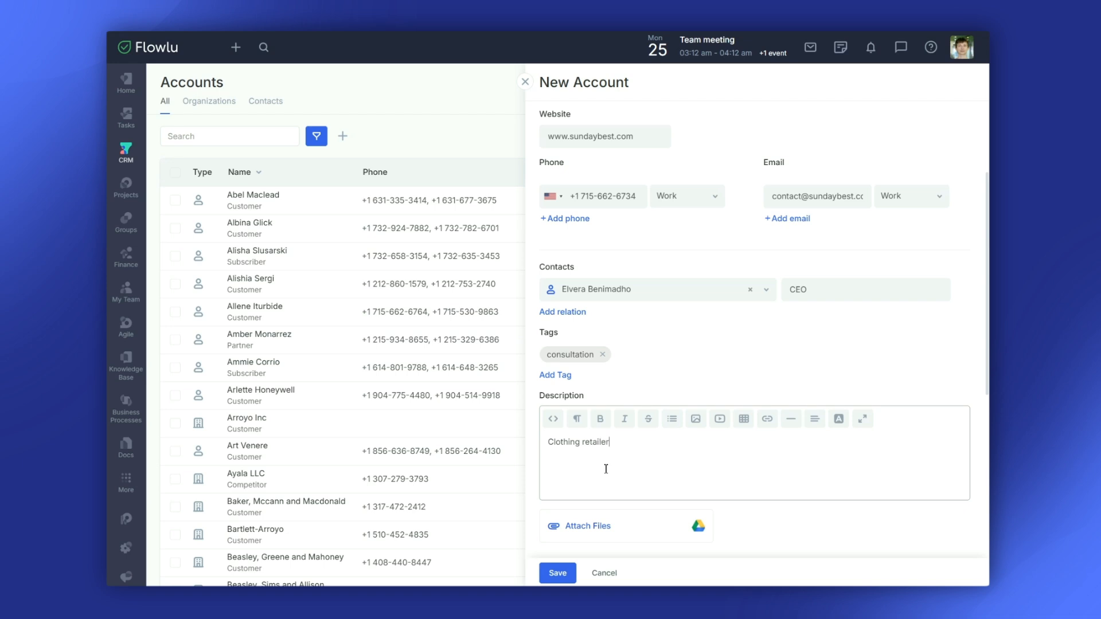
pyautogui.scroll(-8, 606, 469)
# - Add name SundayBest, legal name SundayBest Ltd., a bank account number and SWIFT code
pyautogui.click(604, 197)
pyautogui.write('SundayBest')
pyautogui.click(598, 250)
pyautogui.write('SundayBest Ltd.')
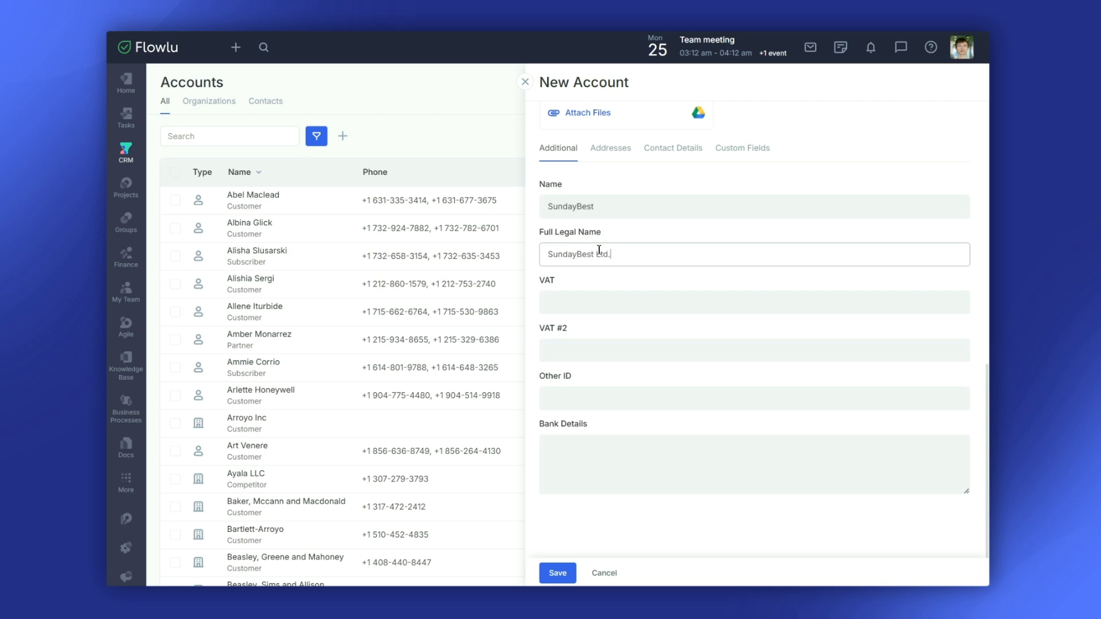
pyautogui.click(580, 397)
pyautogui.write('Bank Account No. 123456789')
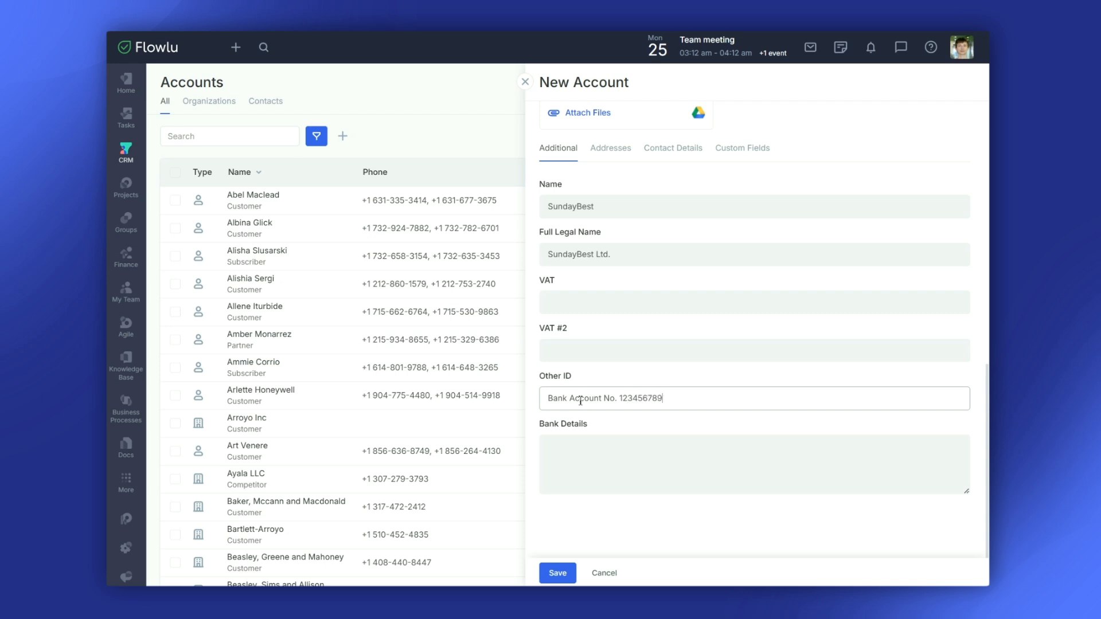
pyautogui.click(584, 457)
pyautogui.write('SWIFT Code XXXXUS00BBB')
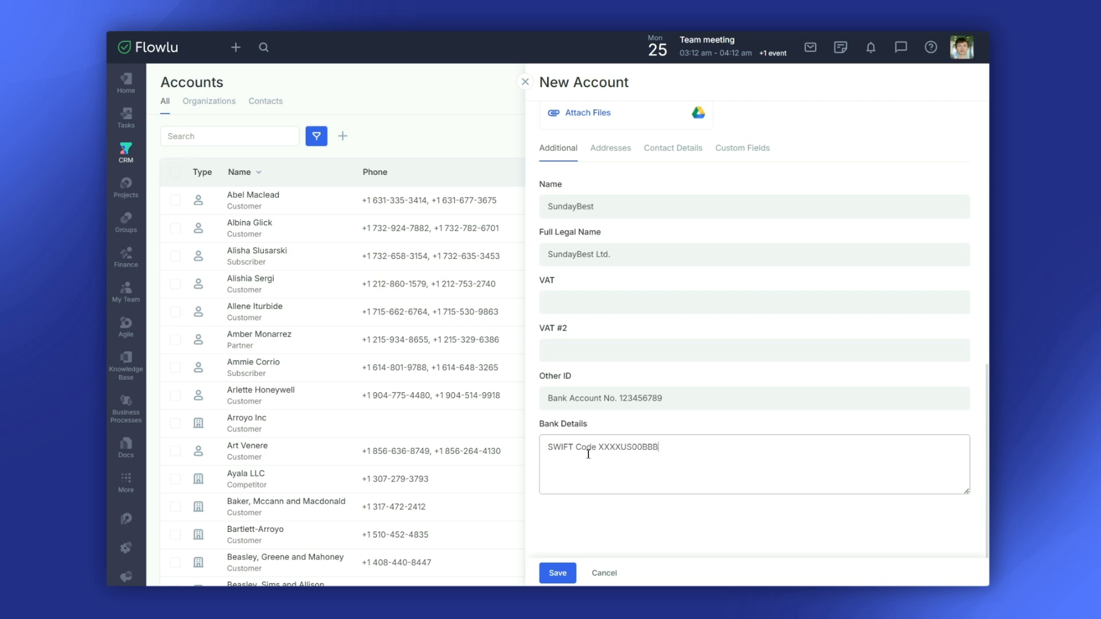
pyautogui.click(608, 154)
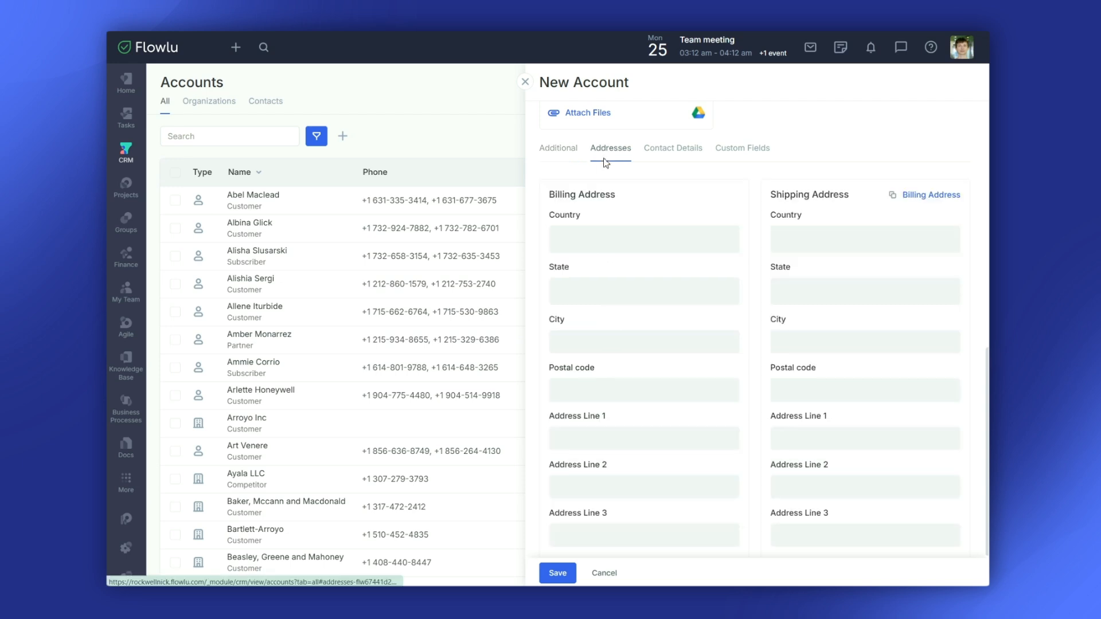
# - Set the billing country to United States and the state to New York
pyautogui.click(629, 236)
pyautogui.write('United')
pyautogui.click(612, 295)
pyautogui.click(614, 297)
pyautogui.write('New')
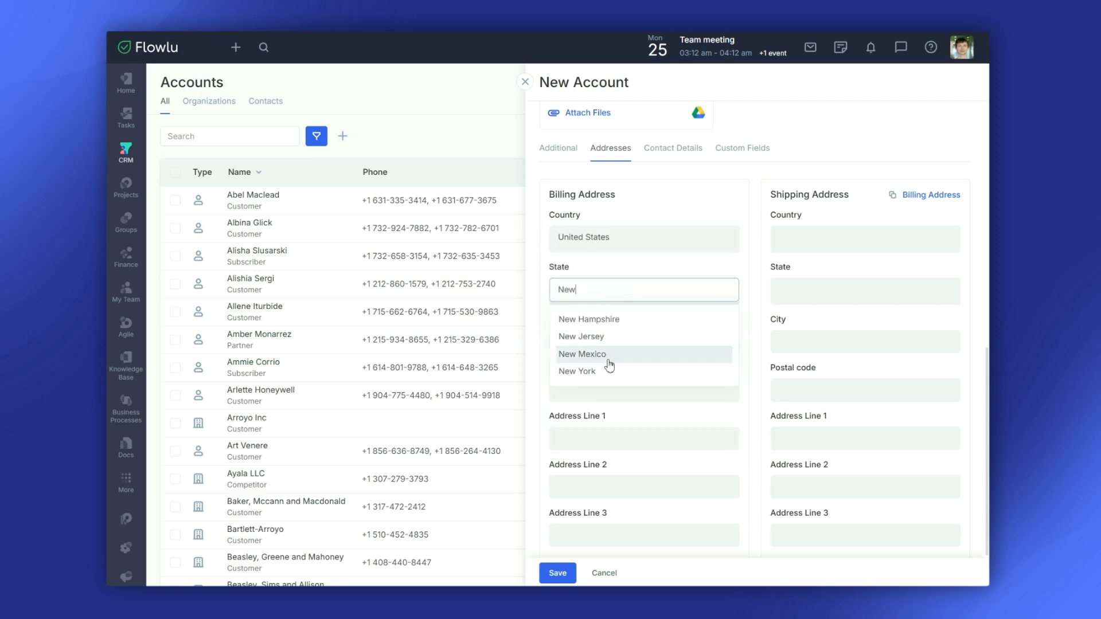
pyautogui.click(605, 372)
# - Enter billing city New York, postal code and street address, then copy it to shipping
pyautogui.click(595, 346)
pyautogui.write('New York')
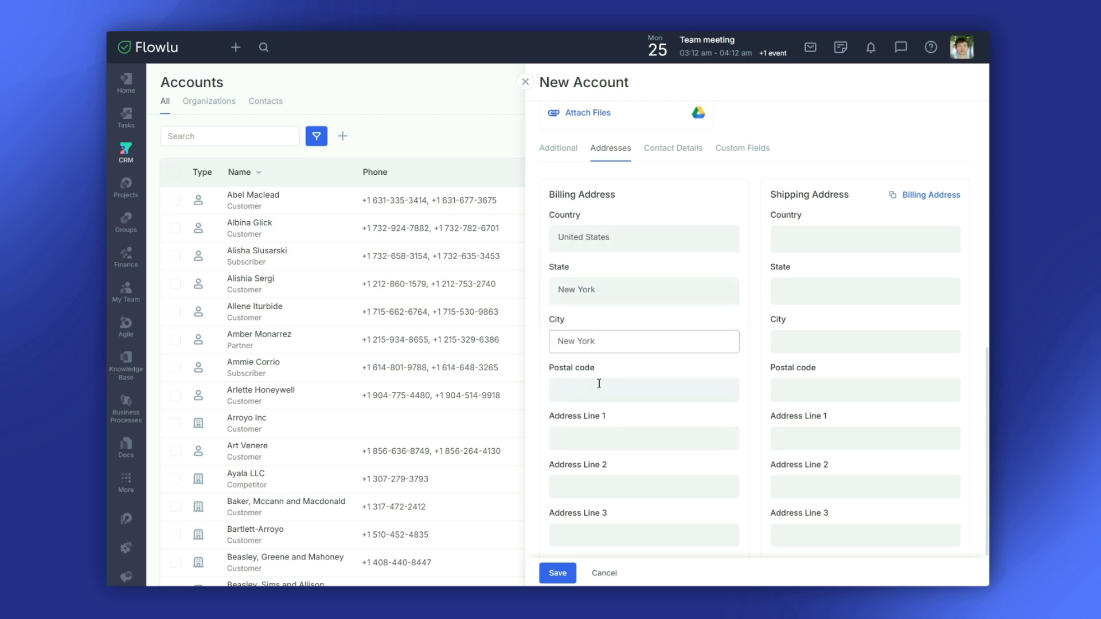
pyautogui.click(599, 383)
pyautogui.write('11216')
pyautogui.click(598, 432)
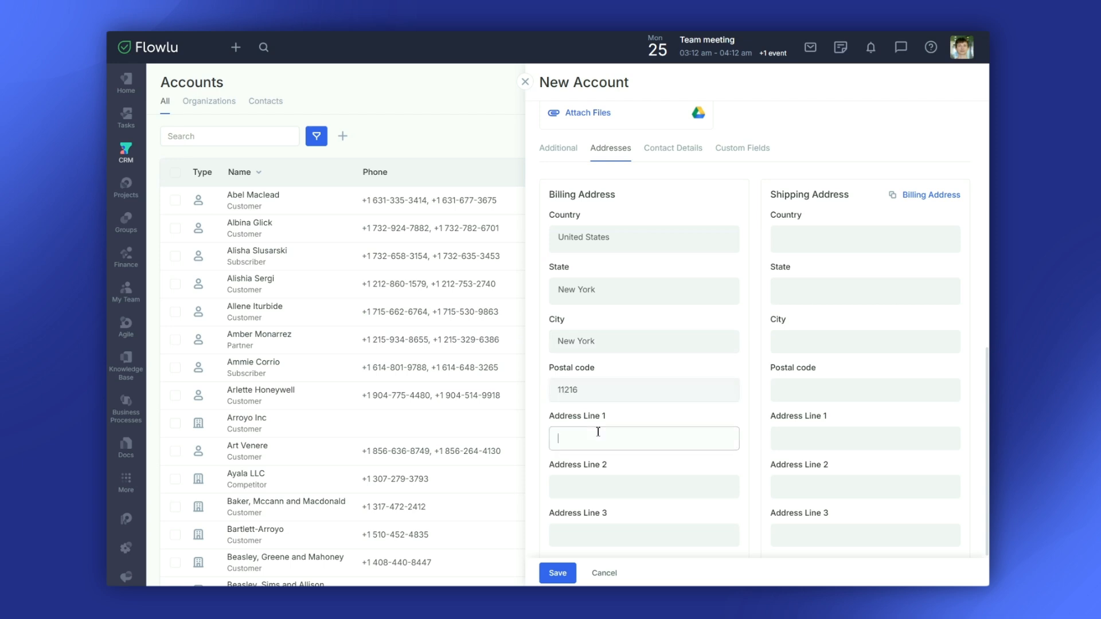
pyautogui.click(920, 198)
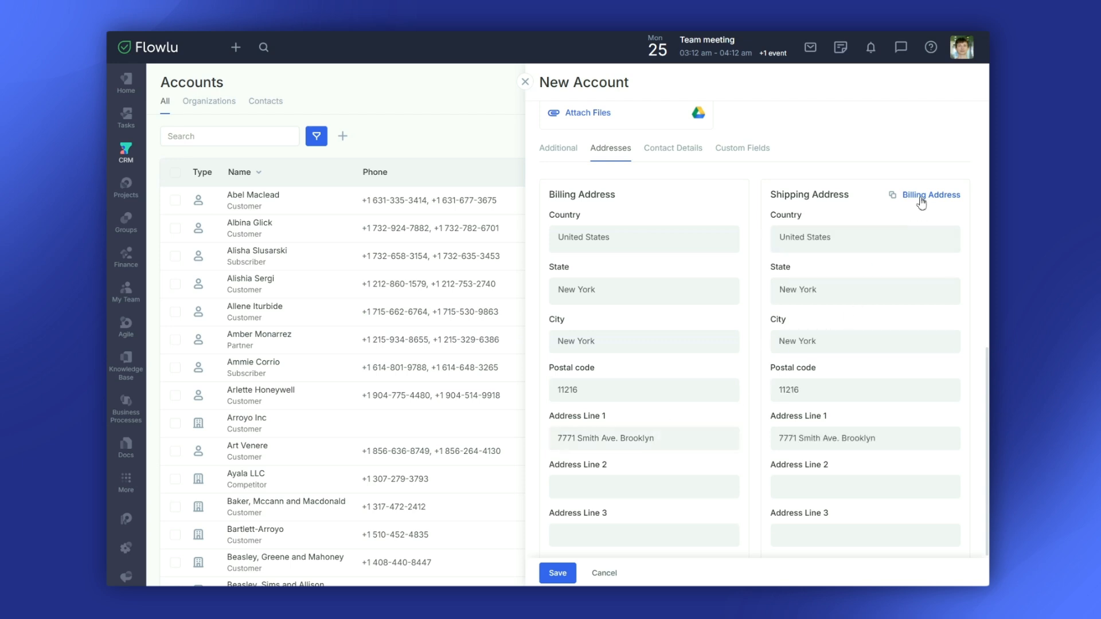
pyautogui.click(676, 148)
# - Enter facebook.com/sundaybest as Facebook and x.com/sundaybest as Twitter
pyautogui.click(620, 434)
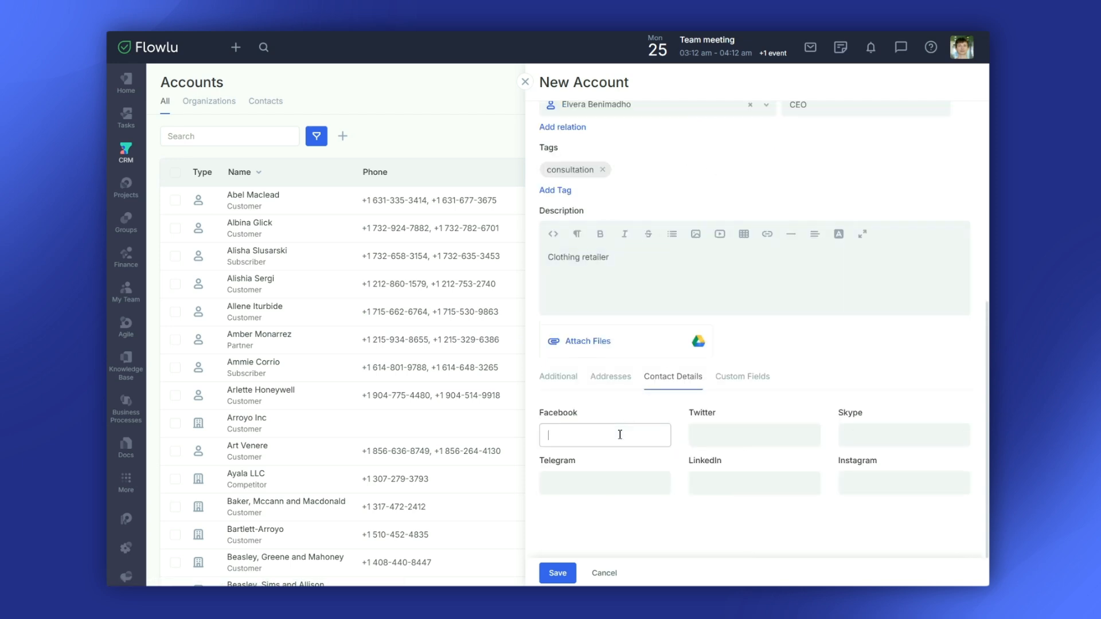
pyautogui.write('facebook.com/sundaybest')
pyautogui.click(715, 432)
pyautogui.write('x.com/sundaybest')
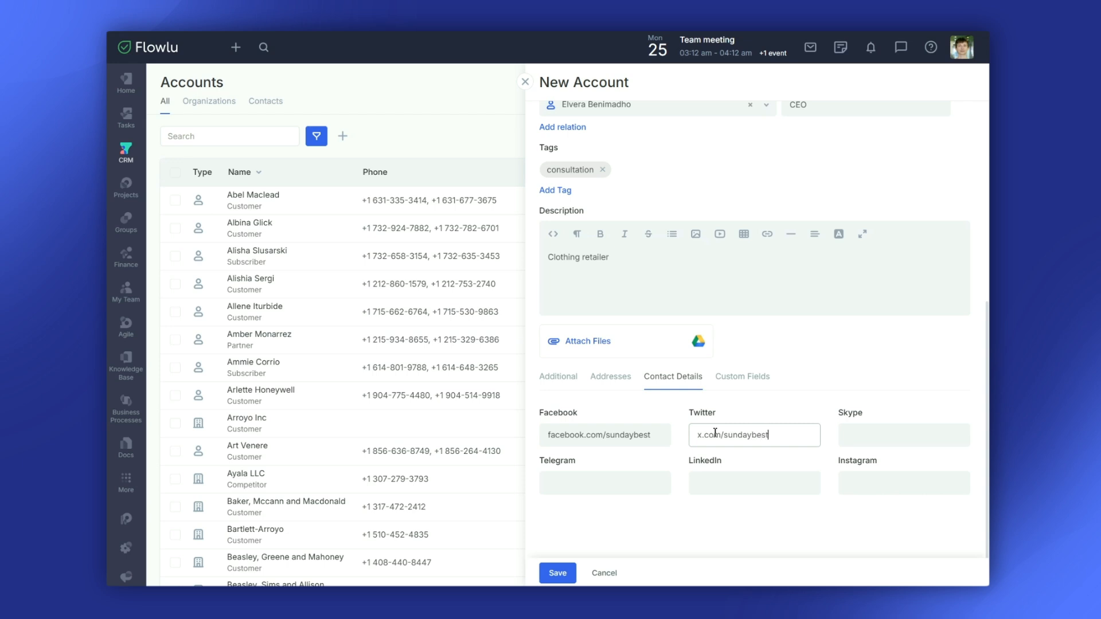
# - In custom fields, set GDPR Compliance to Yes and Remote work to Possible
pyautogui.click(738, 383)
pyautogui.scroll(-4, 737, 383)
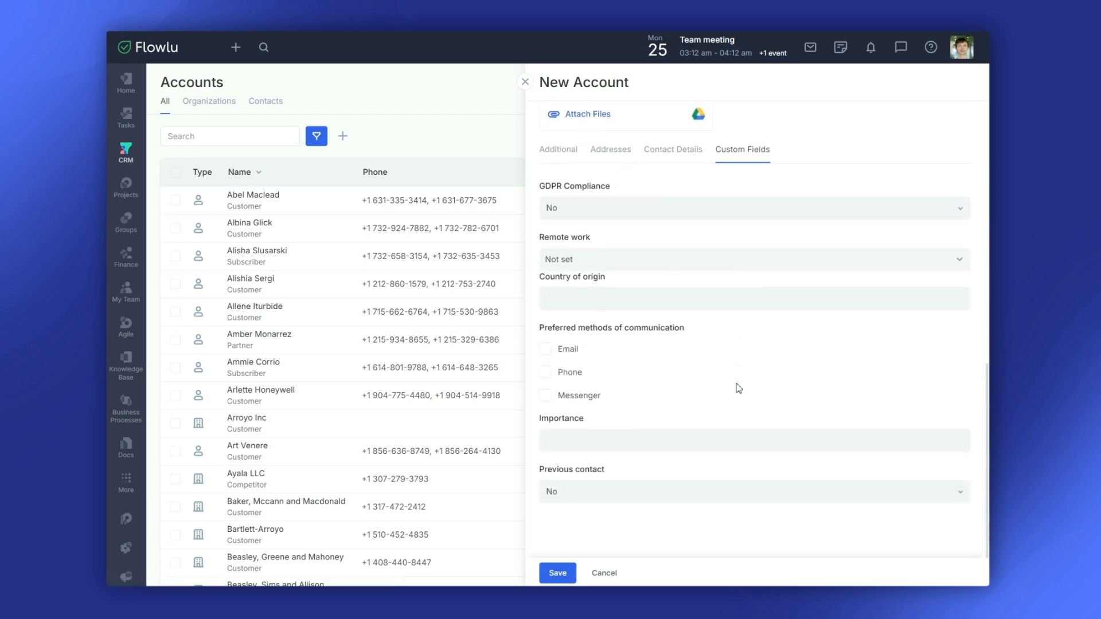
pyautogui.click(669, 217)
pyautogui.click(614, 256)
pyautogui.click(611, 259)
pyautogui.click(602, 328)
# - Tick Email and Messenger, set Previous contact to Yes, and save the account
pyautogui.click(569, 350)
pyautogui.click(570, 396)
pyautogui.click(580, 493)
pyautogui.click(577, 538)
pyautogui.scroll(15, 575, 536)
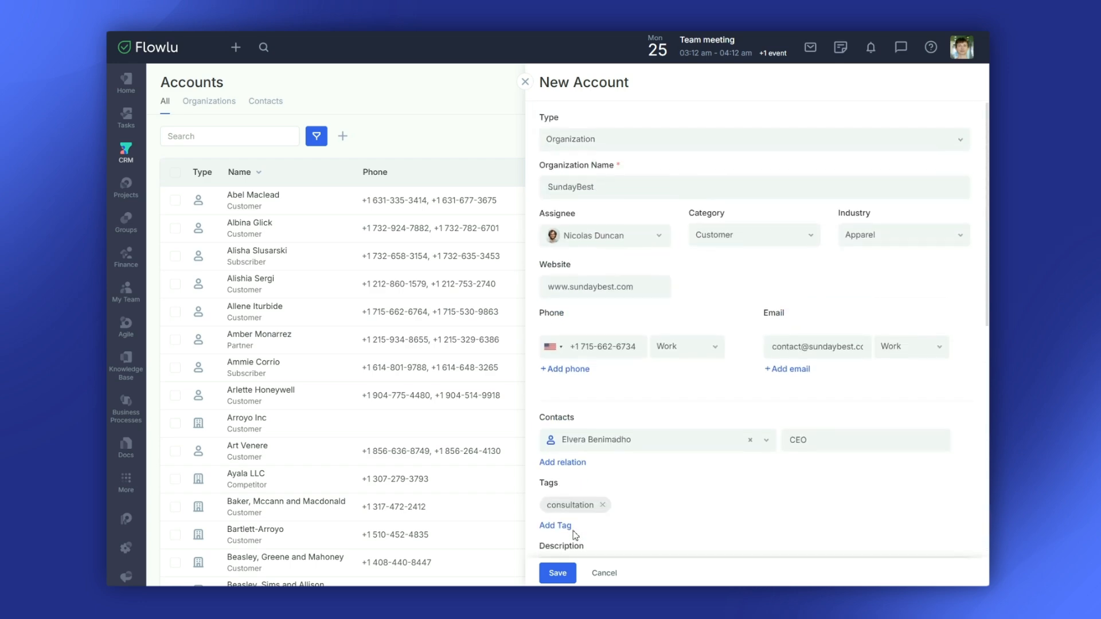
pyautogui.click(559, 573)
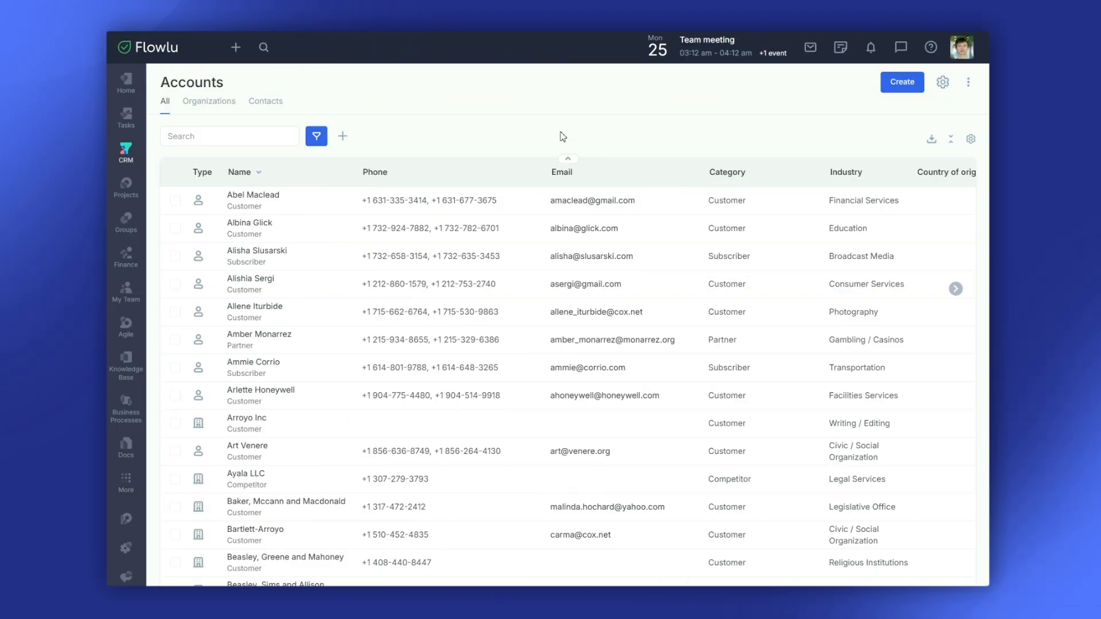
# - Open the first customer account in the list and scroll through its details
pyautogui.click(273, 198)
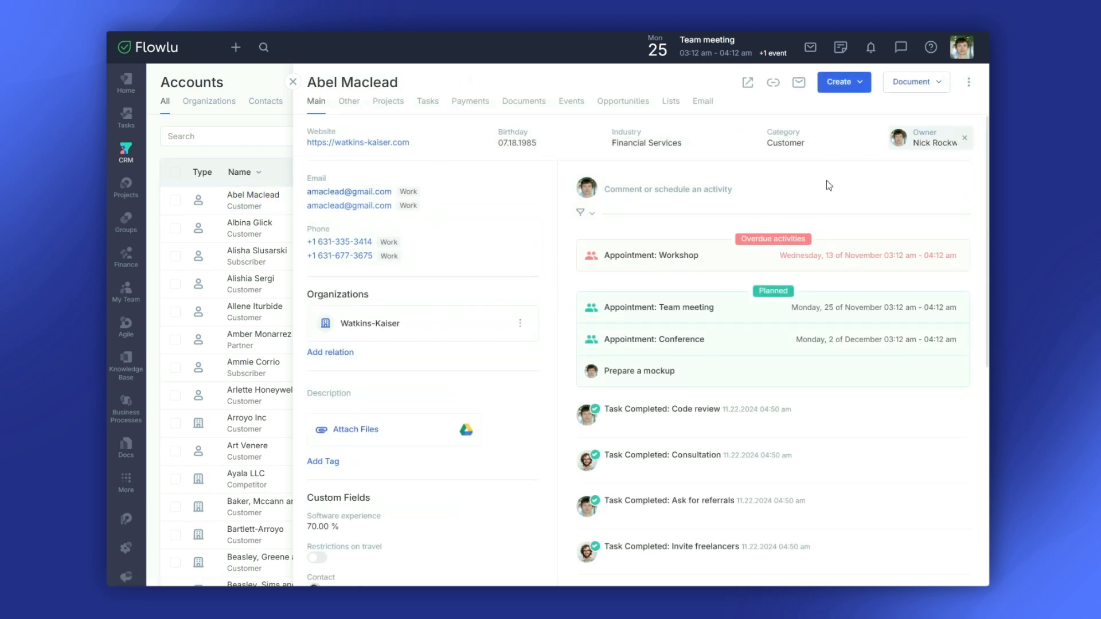
pyautogui.scroll(-10, 772, 294)
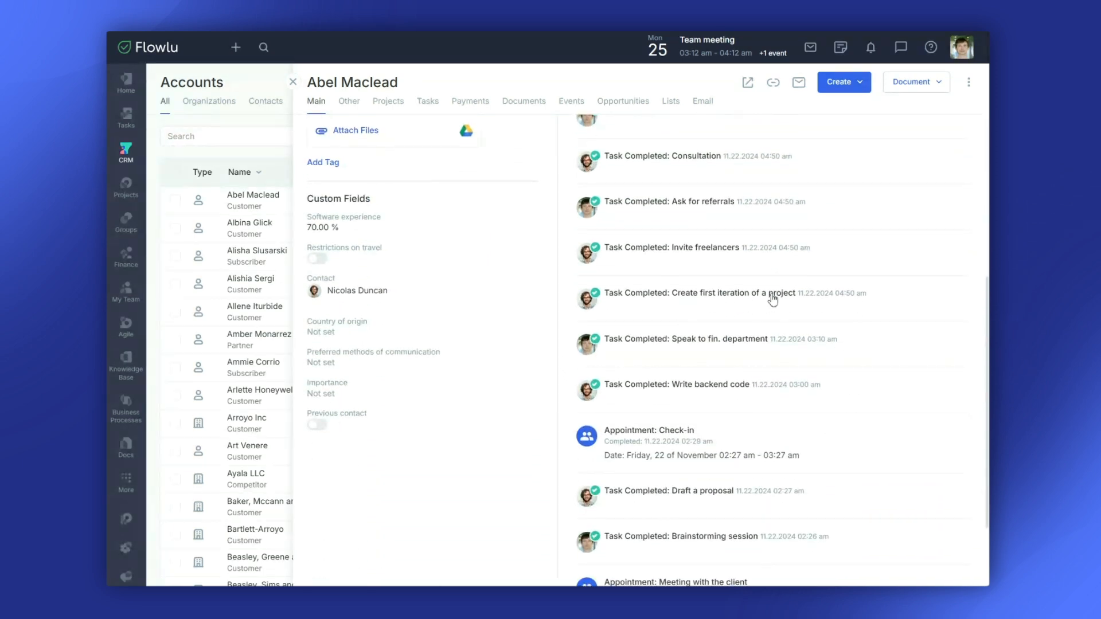
pyautogui.scroll(9, 772, 298)
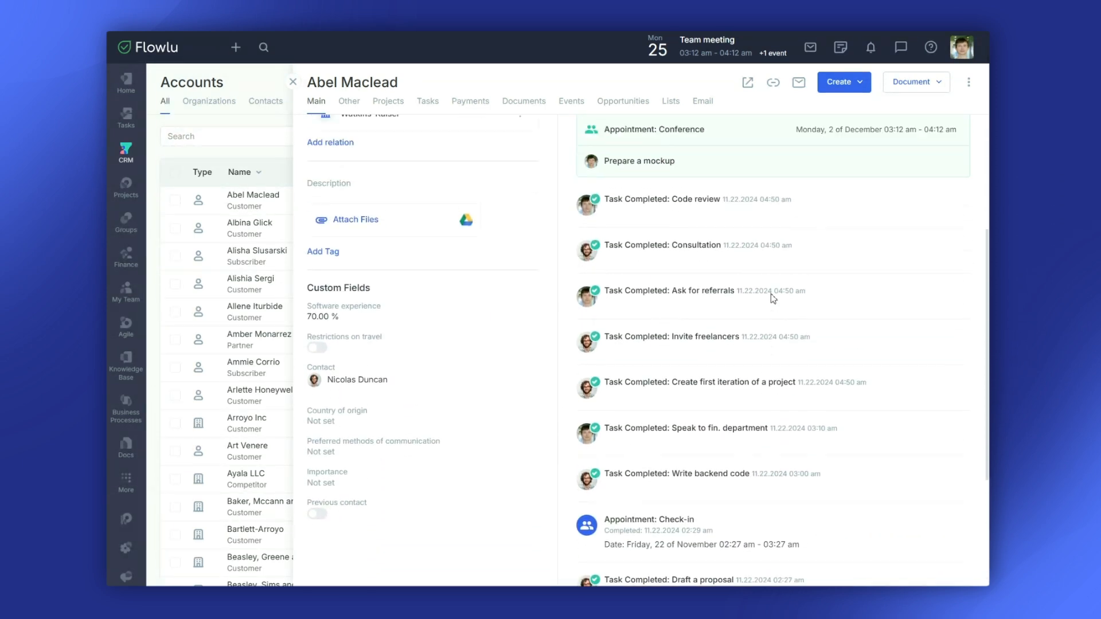
pyautogui.scroll(1, 772, 299)
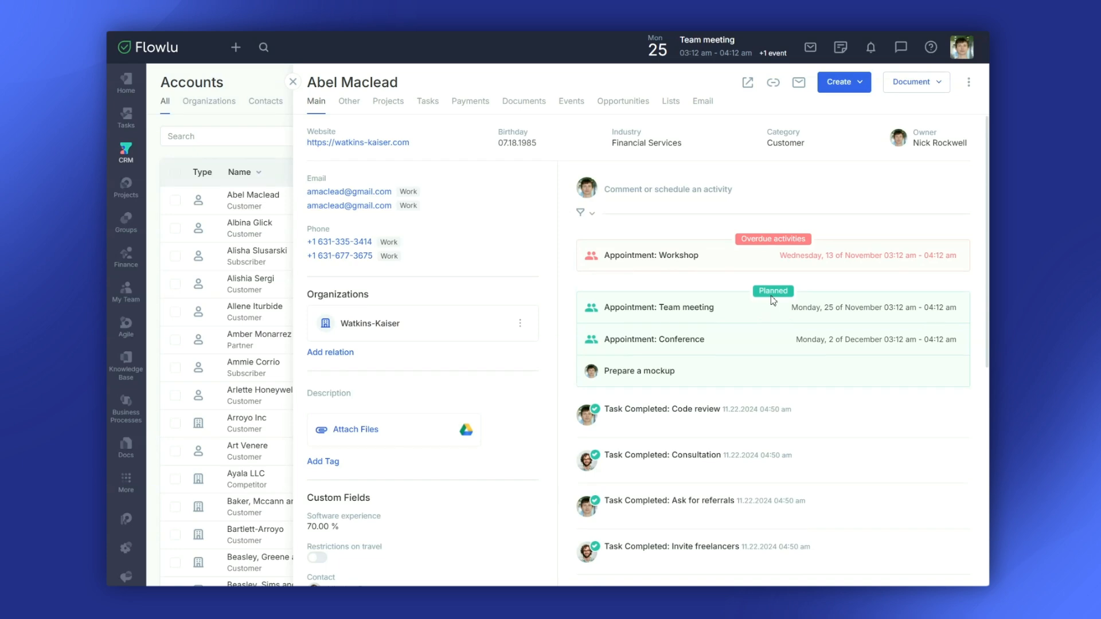
pyautogui.click(622, 103)
# - Drag Opportunities next to Other, then view the account's Projects, Tasks and Payments
pyautogui.moveTo(623, 103); pyautogui.dragTo(393, 106)
pyautogui.click(452, 104)
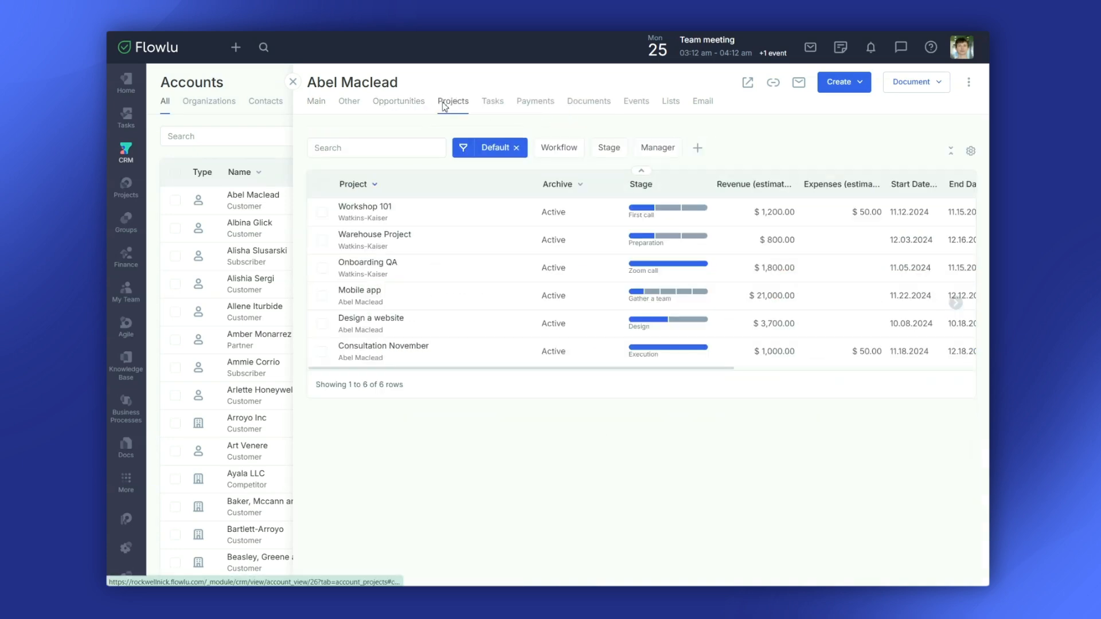
pyautogui.click(489, 105)
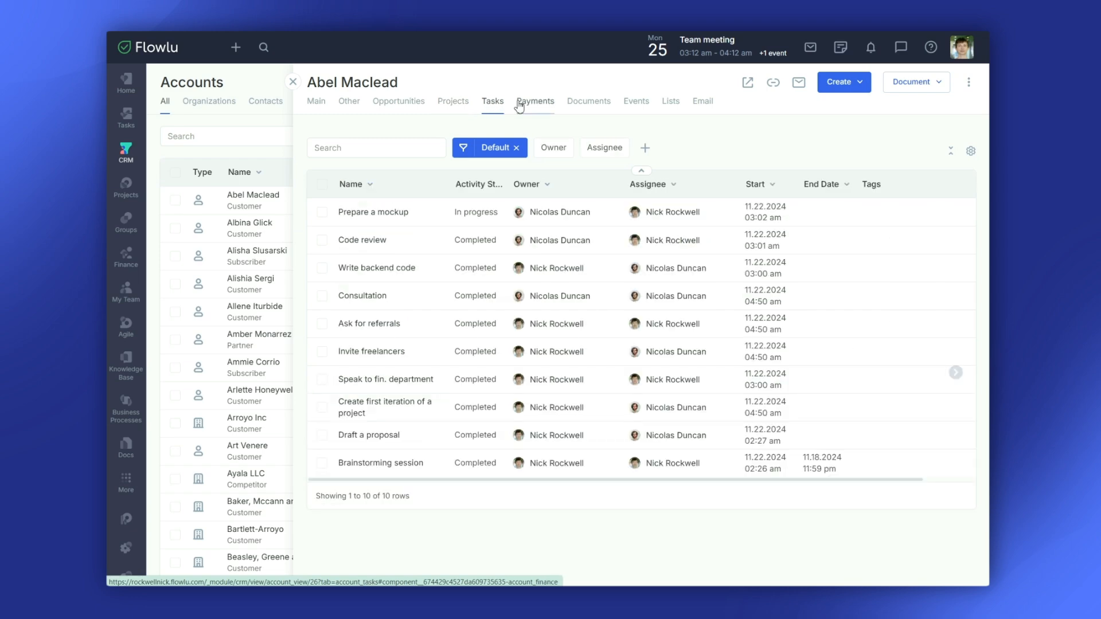
pyautogui.click(525, 105)
# - Check the account's Documents, Events and Lists sections, then return to Main
pyautogui.click(585, 103)
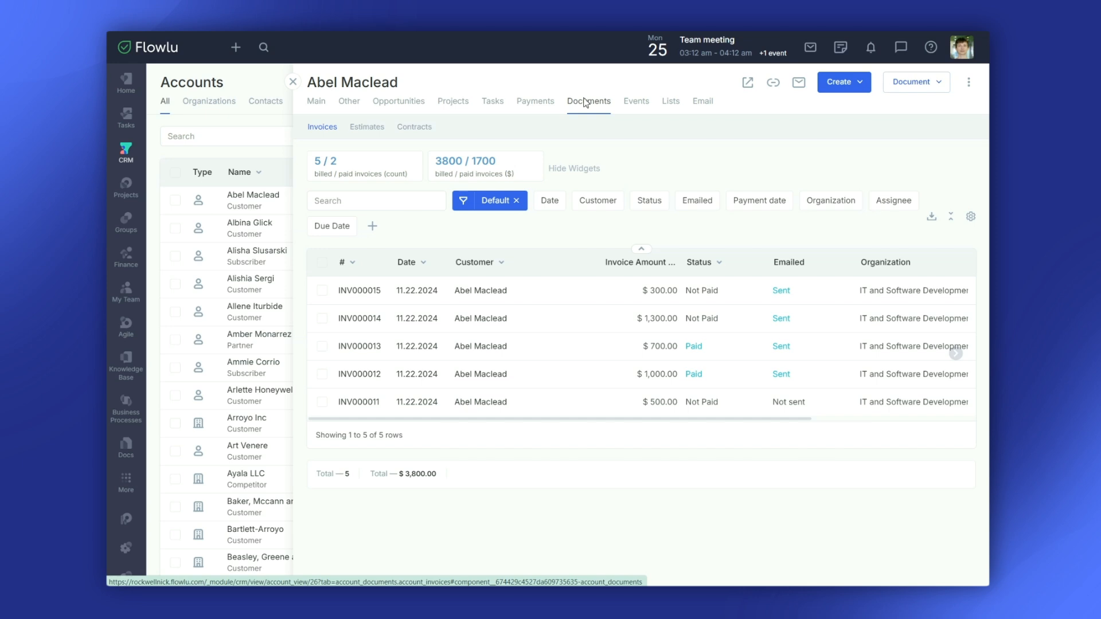
pyautogui.click(643, 104)
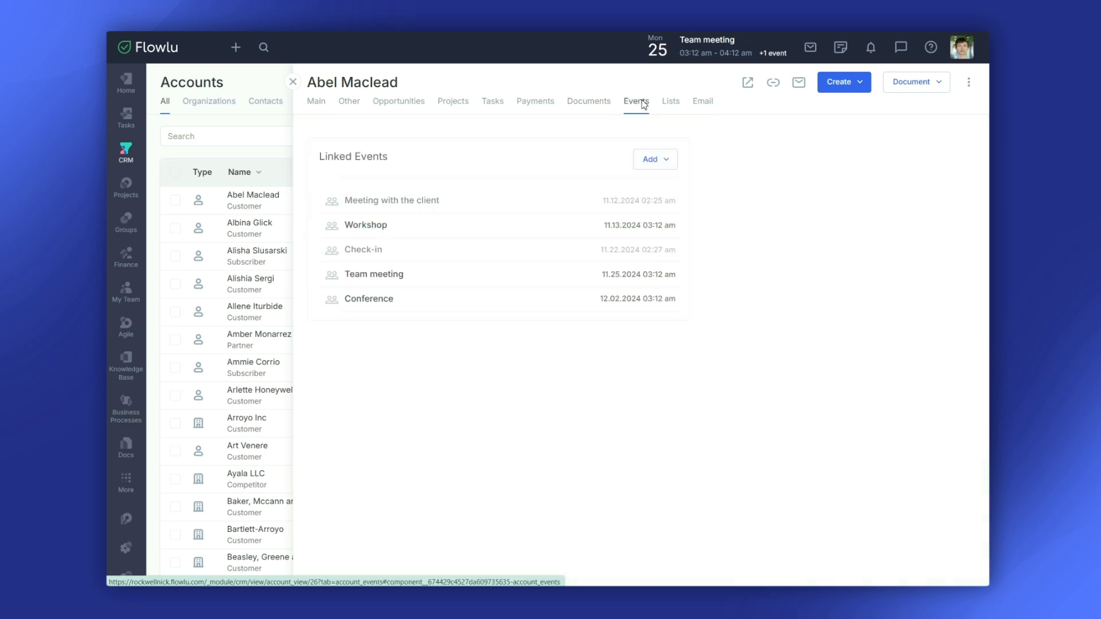
pyautogui.click(671, 104)
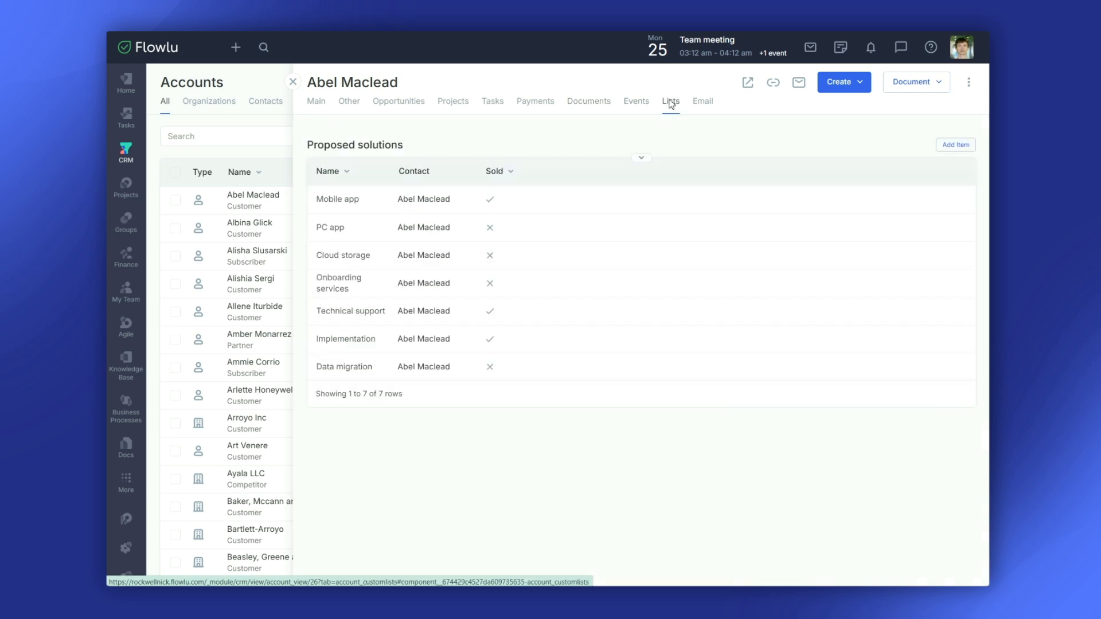
pyautogui.click(317, 105)
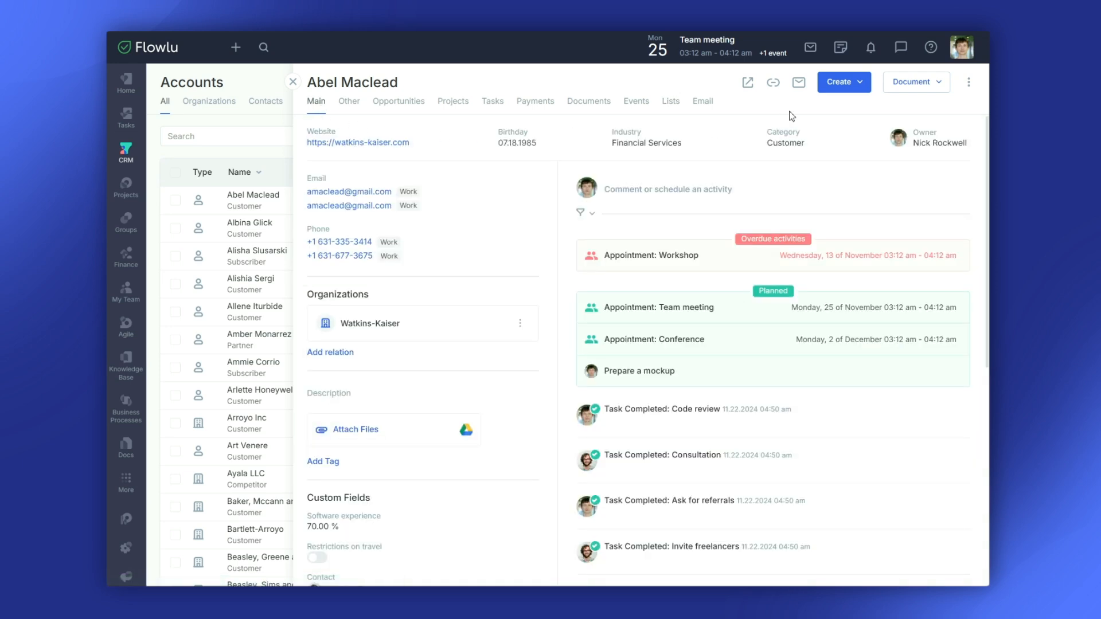
# - Check the Create menu options, then copy the record's external link
pyautogui.click(841, 82)
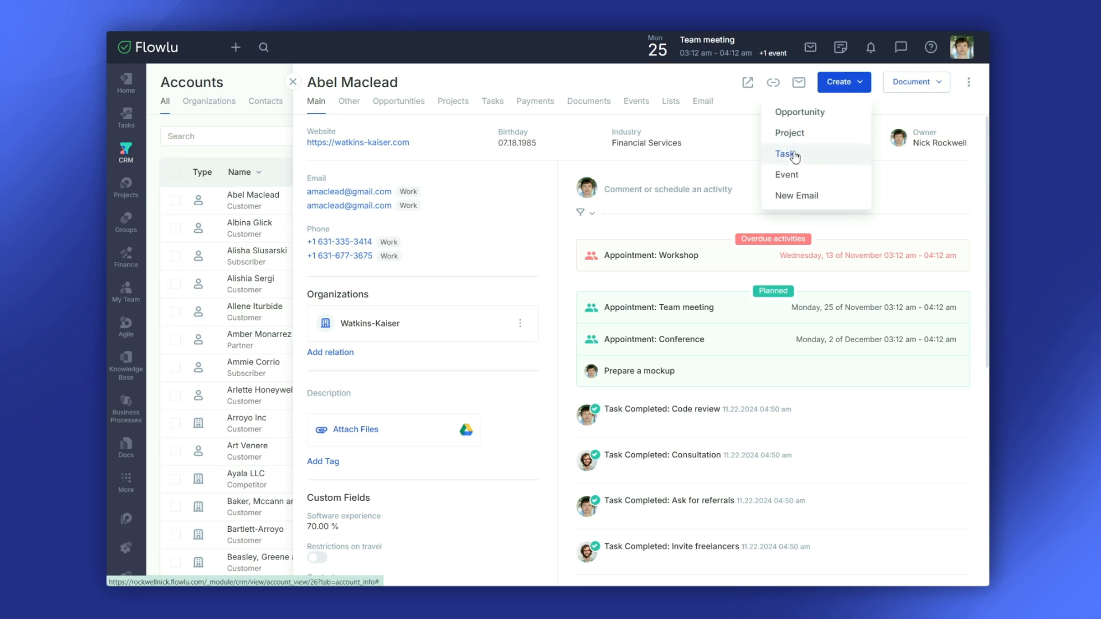
pyautogui.click(777, 90)
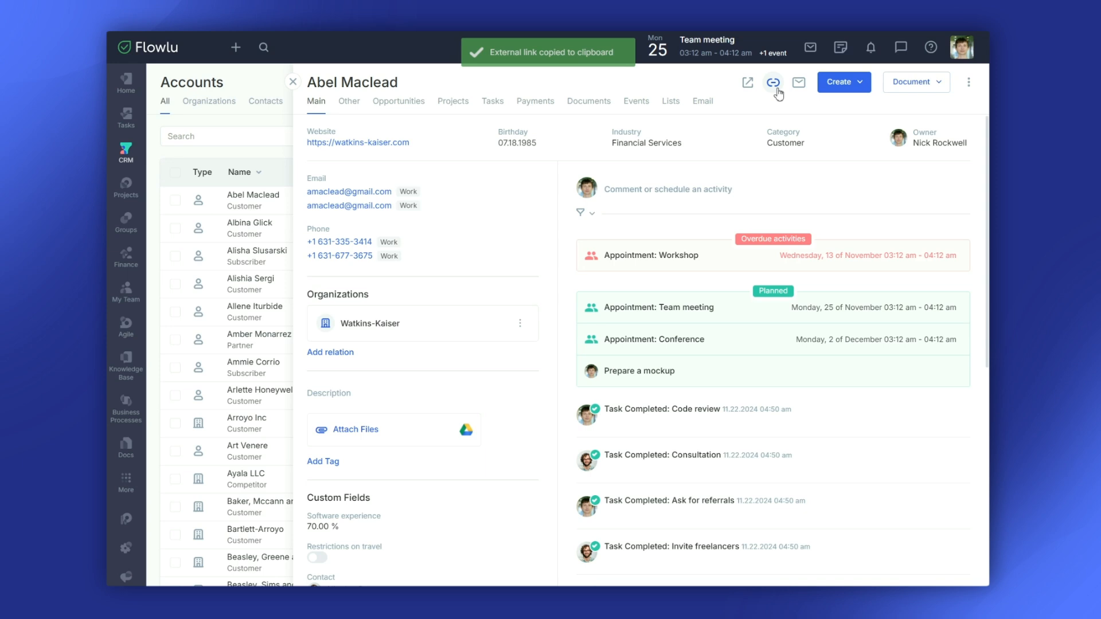
# - Post a response request 'Update?' to a teammate in the account's activity feed
pyautogui.click(695, 191)
pyautogui.click(685, 182)
pyautogui.click(669, 207)
pyautogui.click(663, 232)
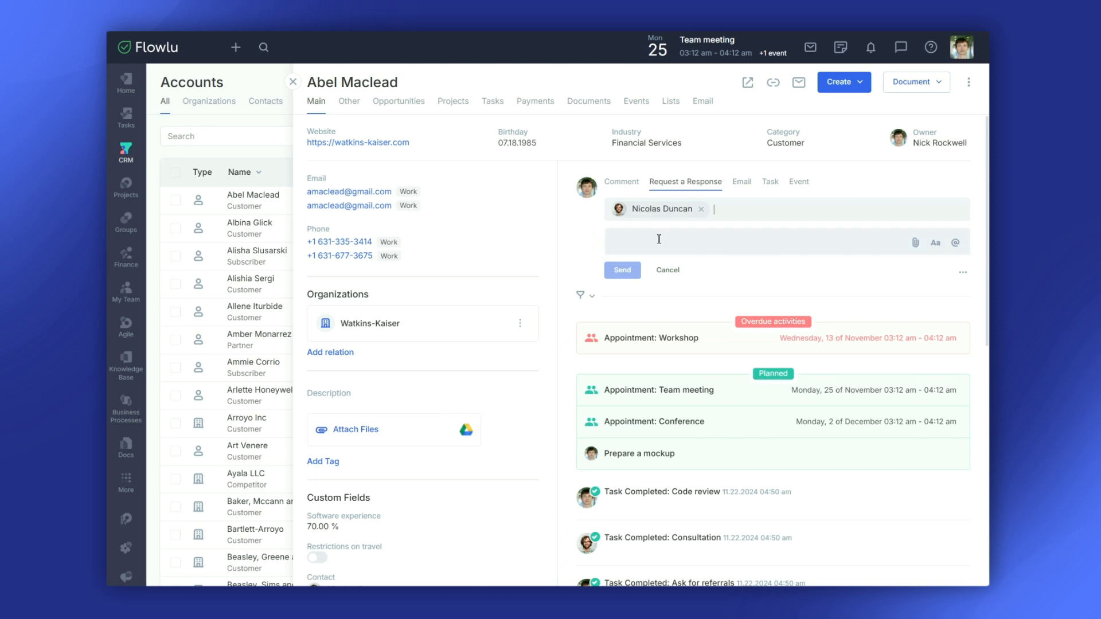
pyautogui.click(659, 239)
pyautogui.write('Update?')
pyautogui.click(622, 270)
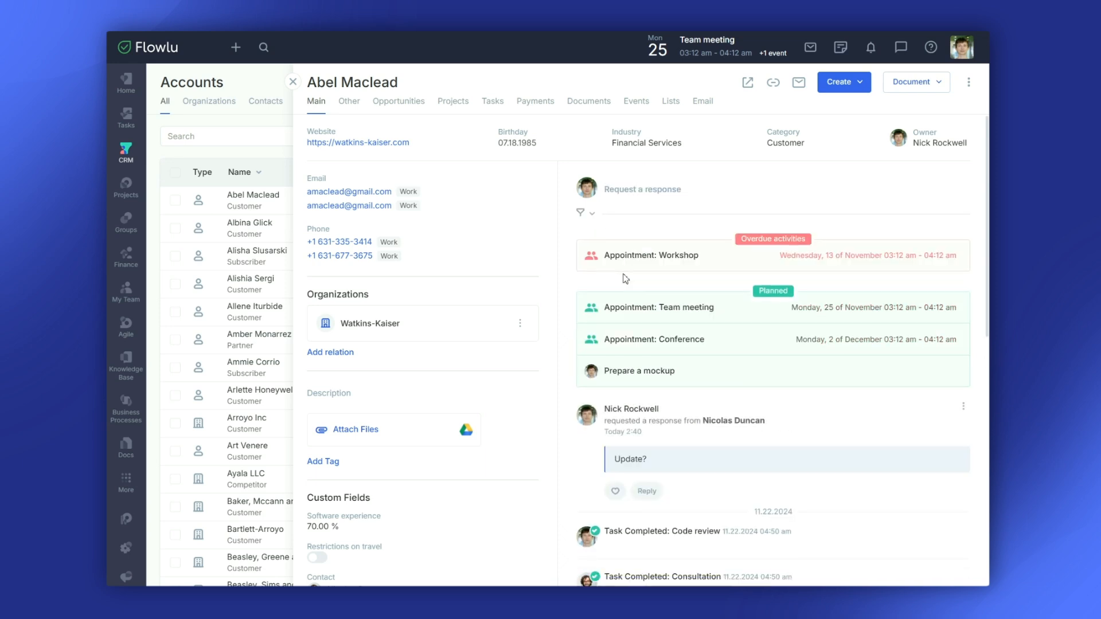
pyautogui.click(592, 214)
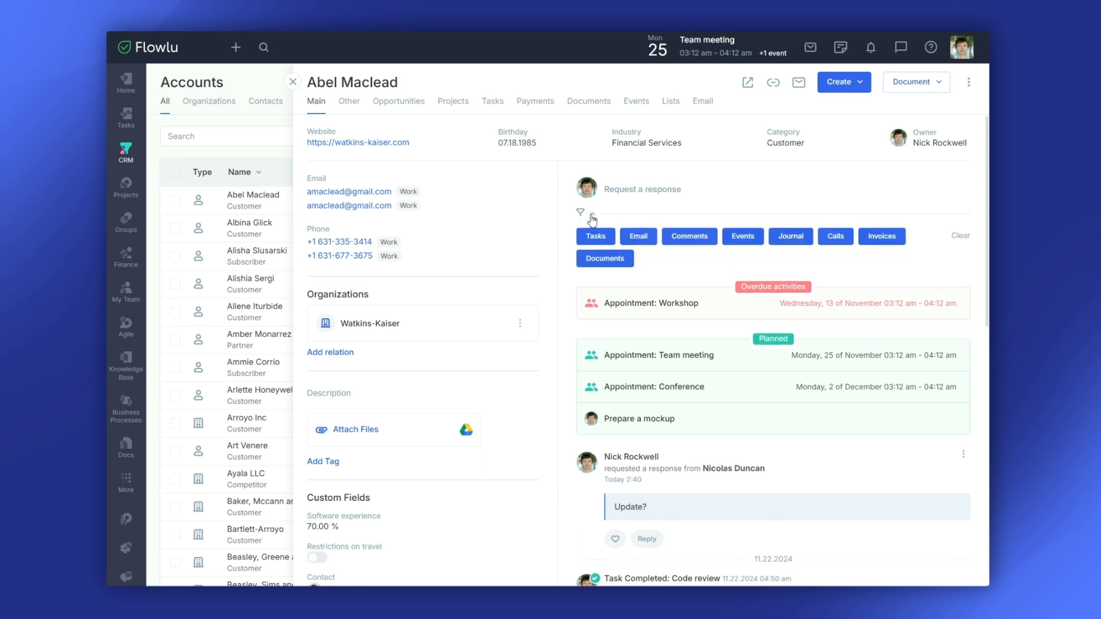
# - Hide Tasks from the account's activity feed, collapse the filters, and close the account record
pyautogui.click(595, 237)
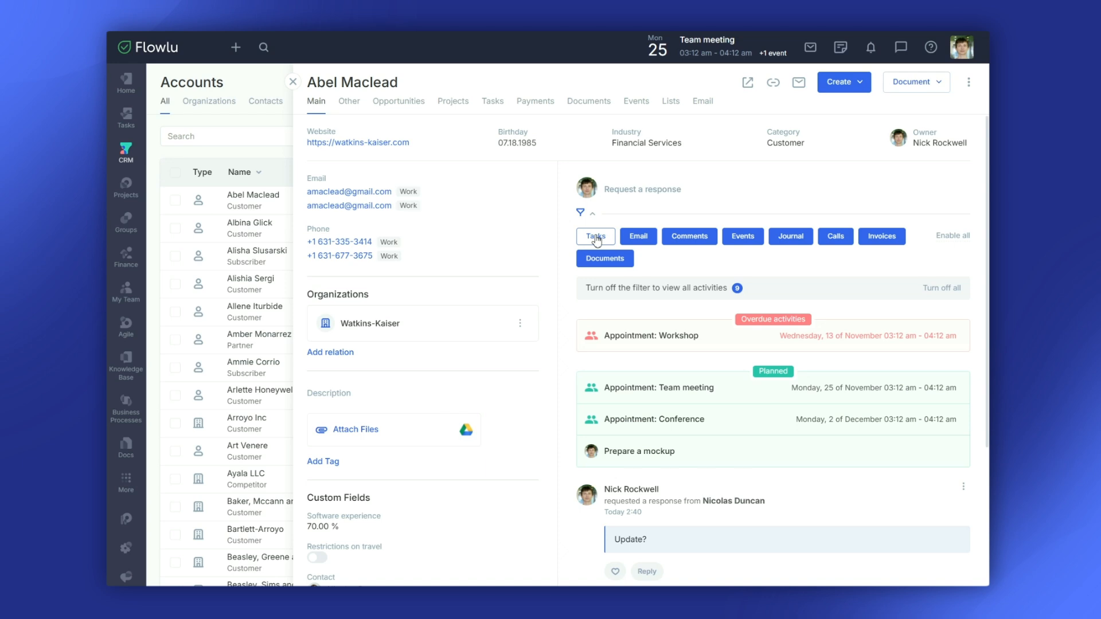
pyautogui.click(592, 215)
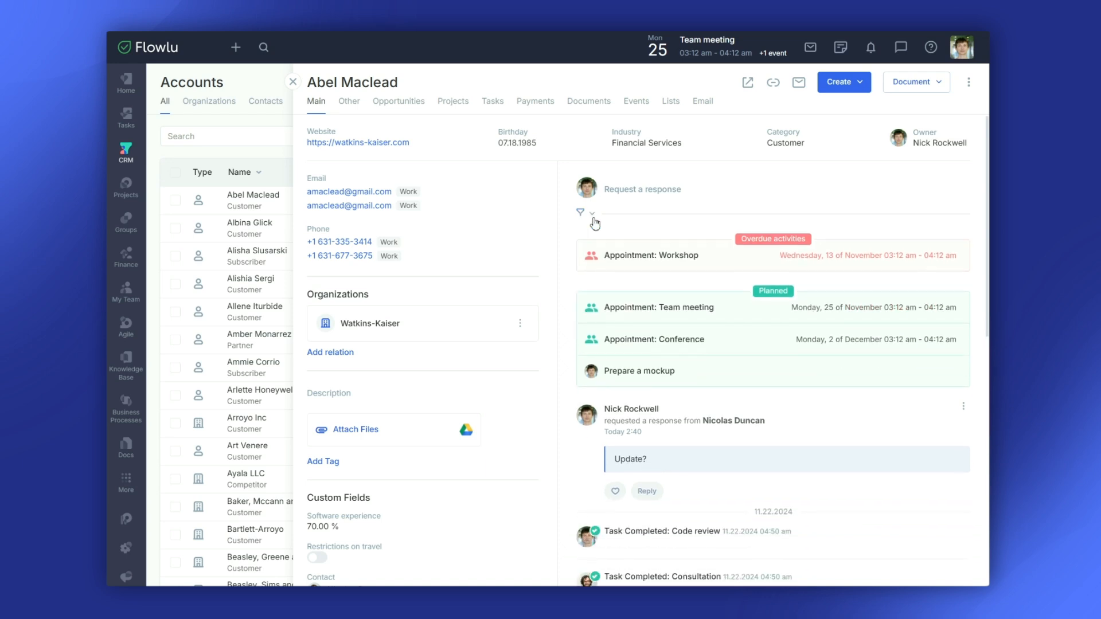
pyautogui.click(293, 81)
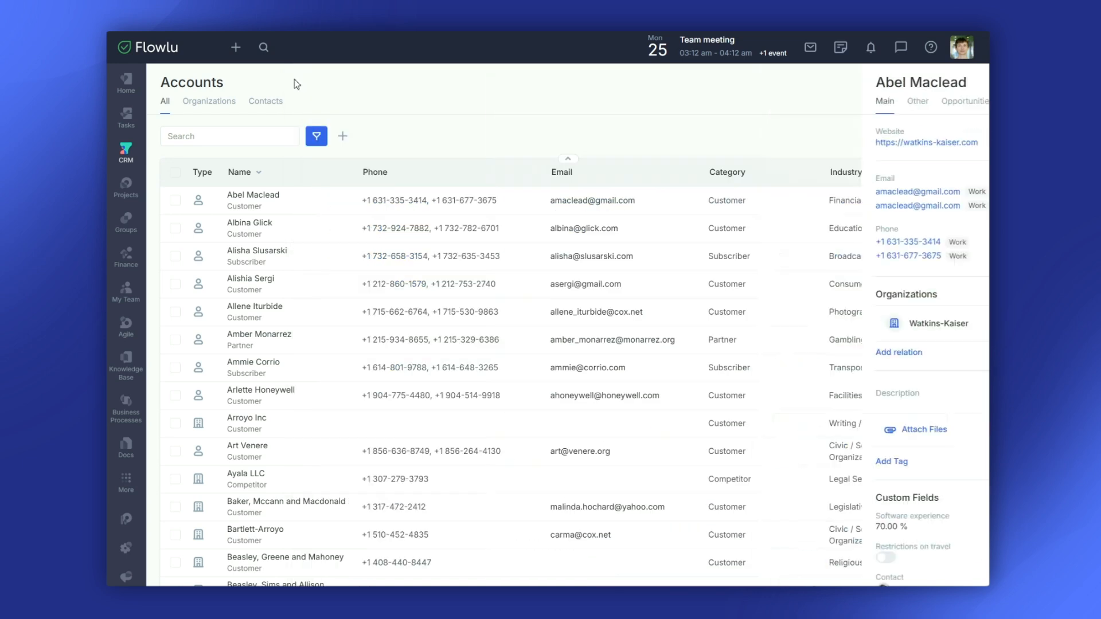